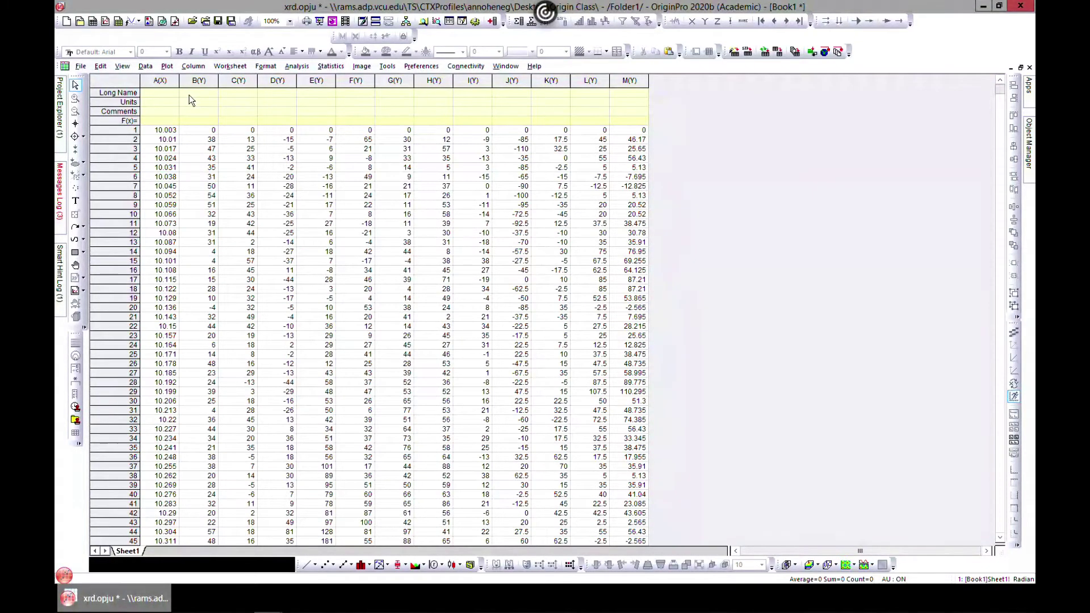
- Open the plot gallery, then close it without plotting anything
click(167, 67)
mouse_move(176, 226)
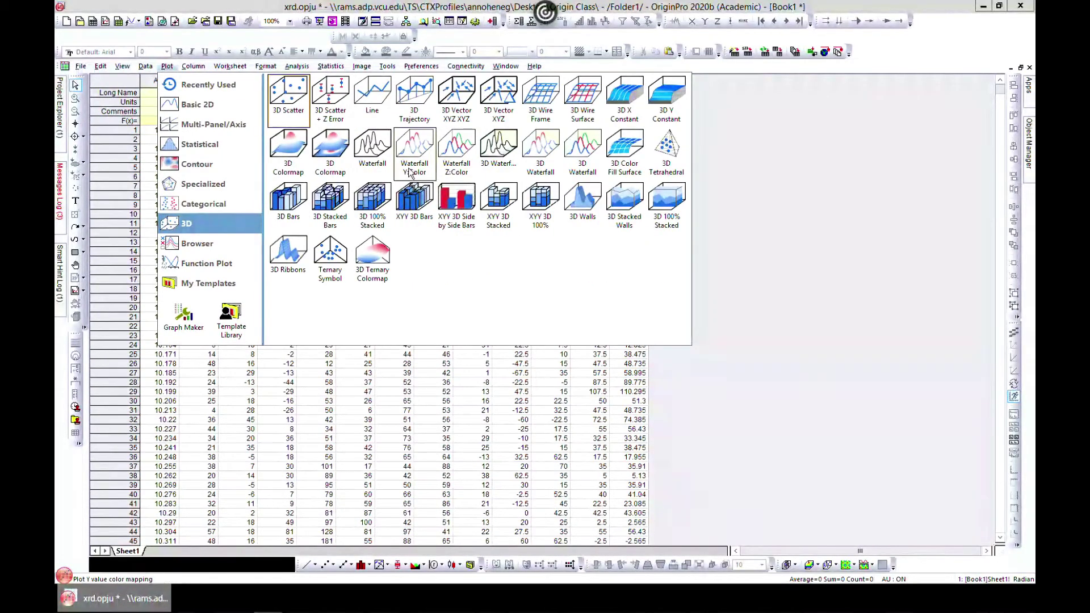
click(772, 302)
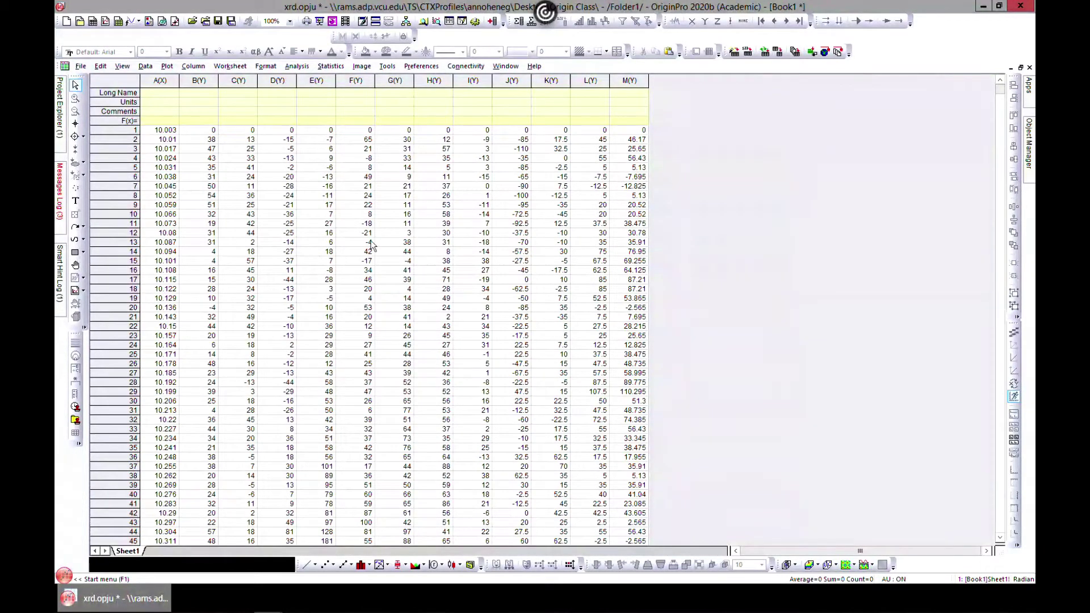
- Select columns A through D and plot them as a 3D waterfall graph
click(165, 80)
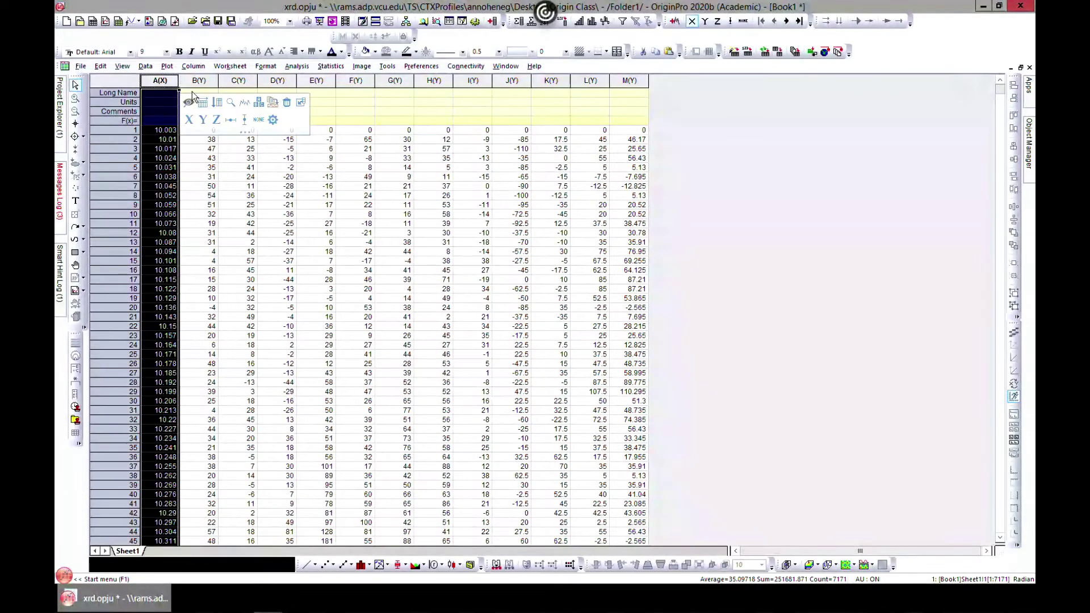
key(shift+Right)
key(shift+Right)
key(shift+Right)
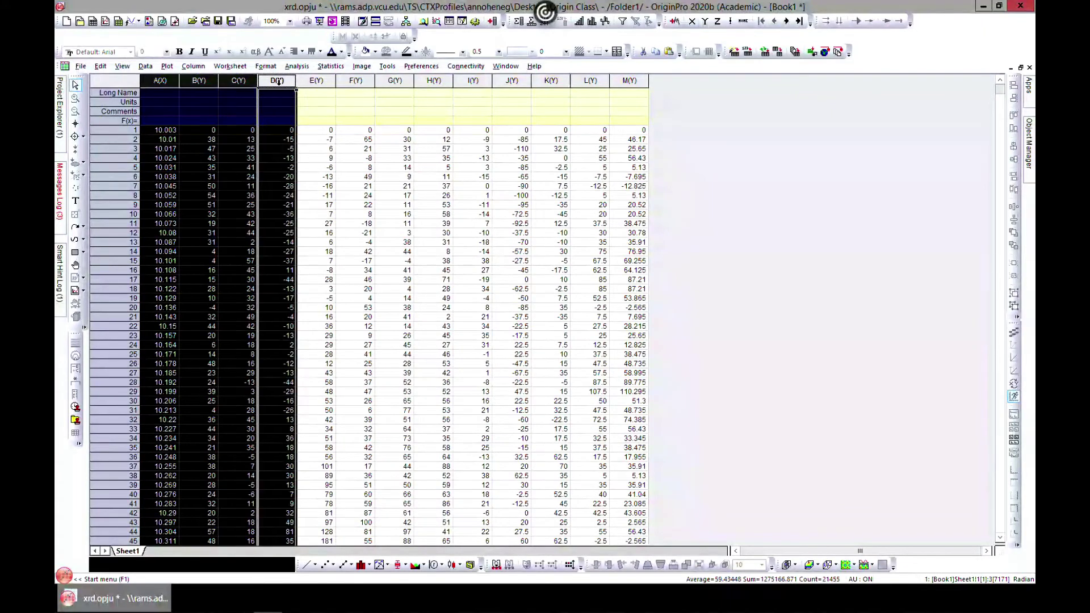
click(170, 67)
mouse_move(235, 232)
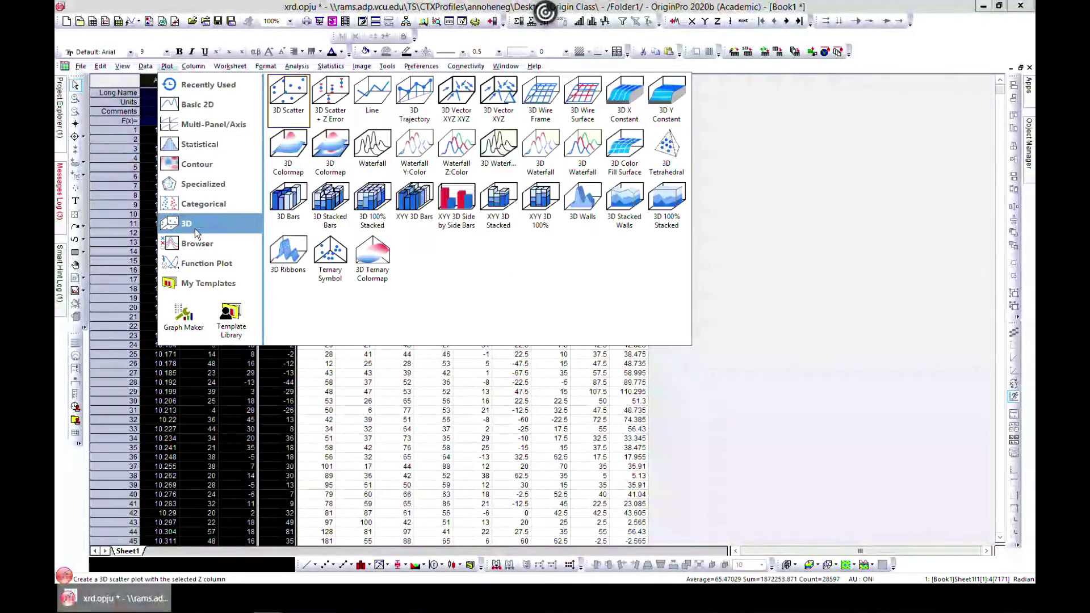
click(382, 147)
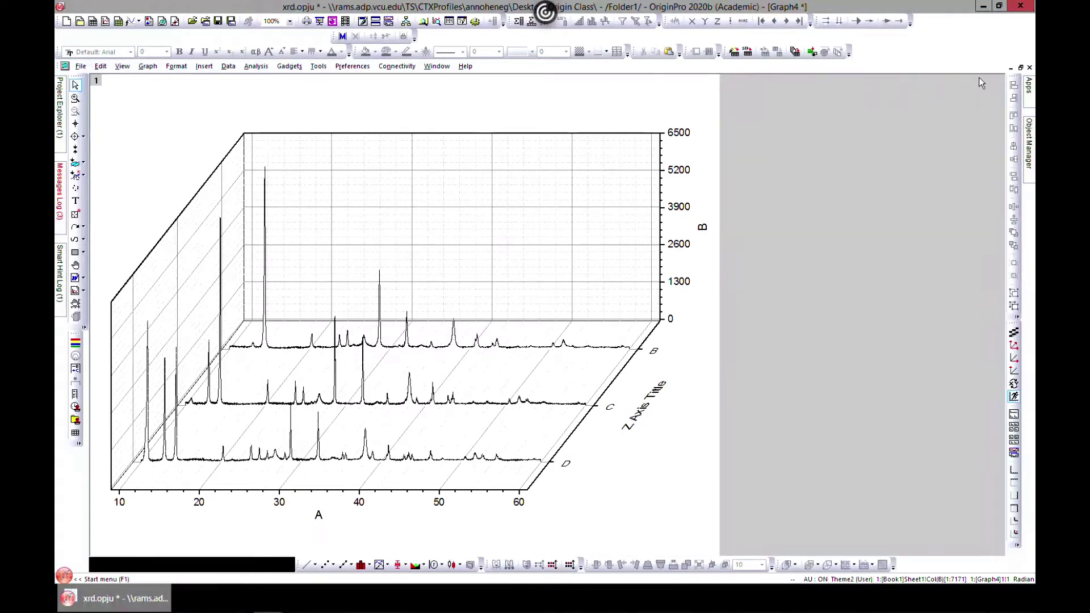
- Restore the new Graph4 window, then maximize it again
click(1020, 68)
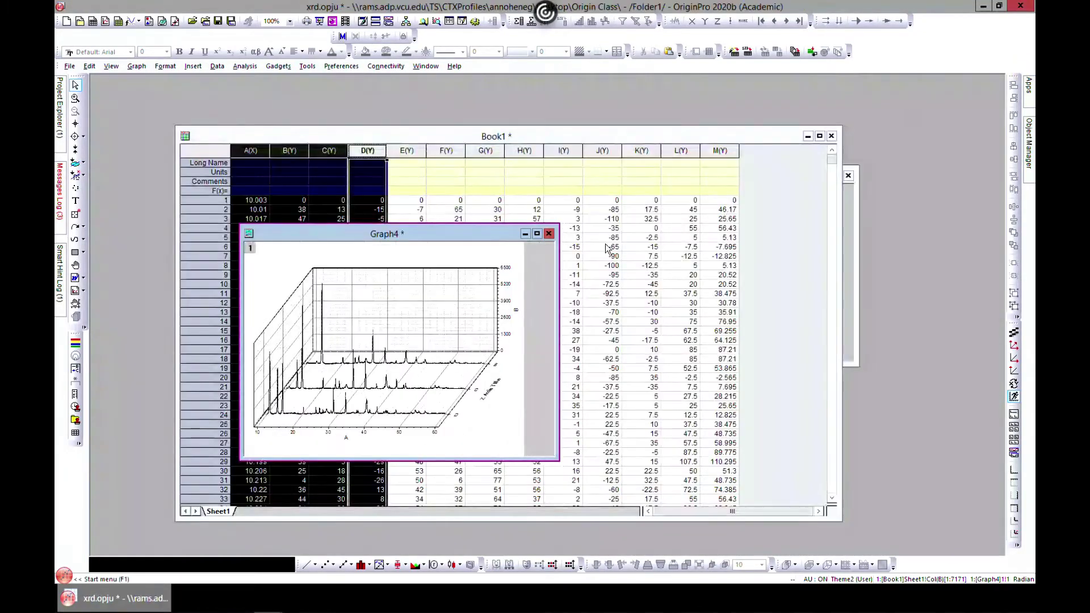
click(537, 233)
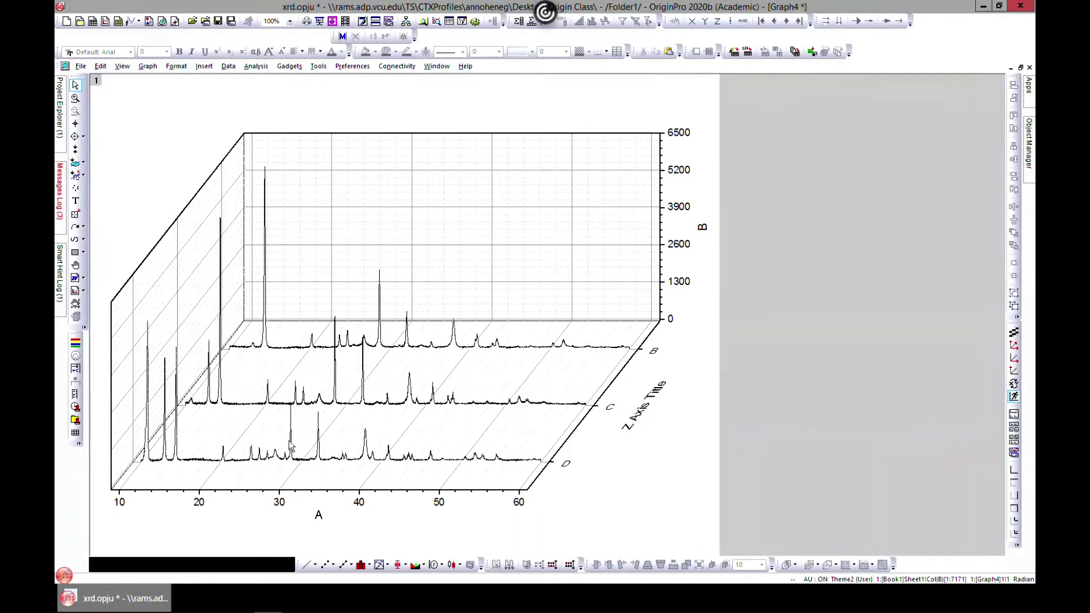
- Set the X axis scale to run from 10 to 40, apply, and close the dialog
mouse_move(289, 448)
double_click(259, 490)
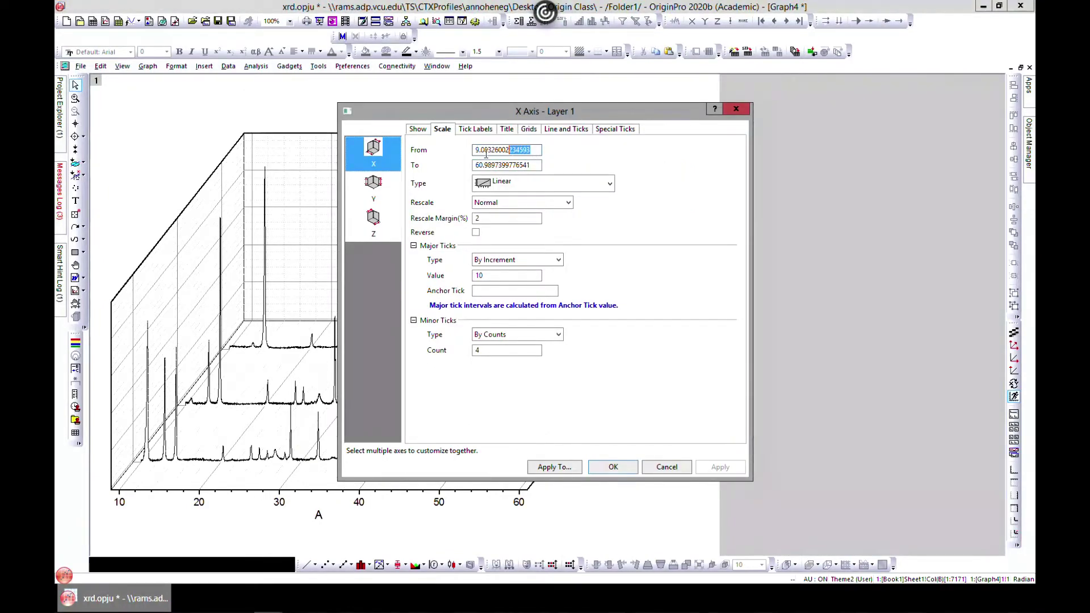
text(10)
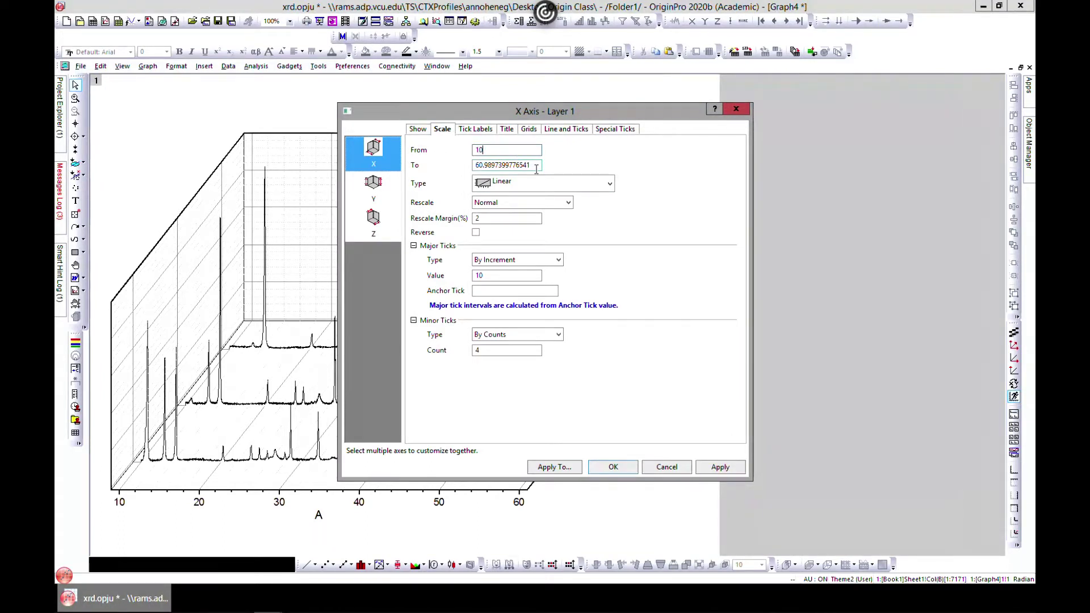
double_click(536, 165)
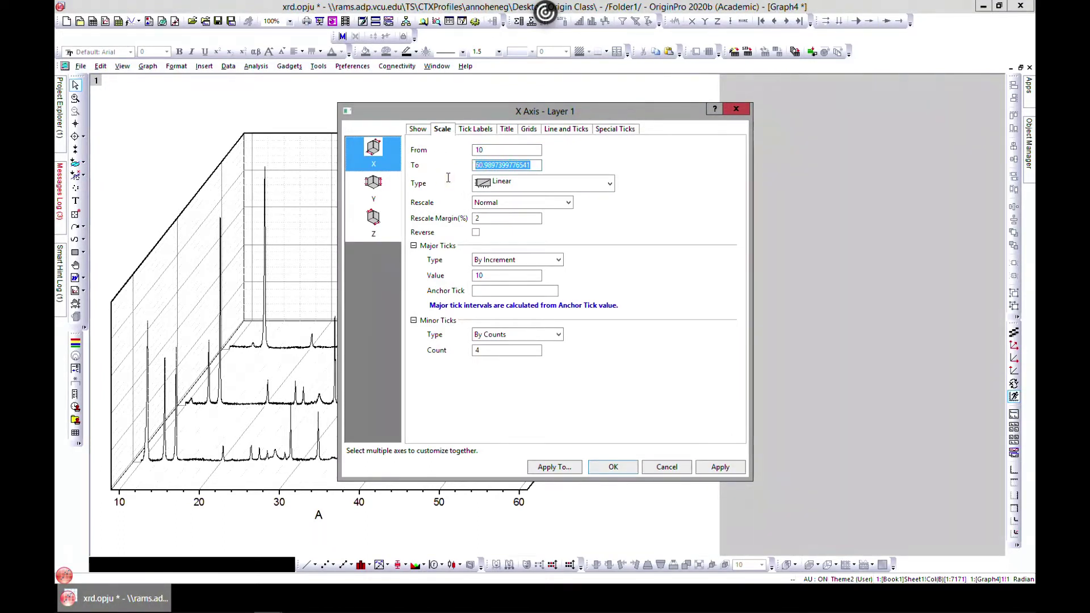
text(6)
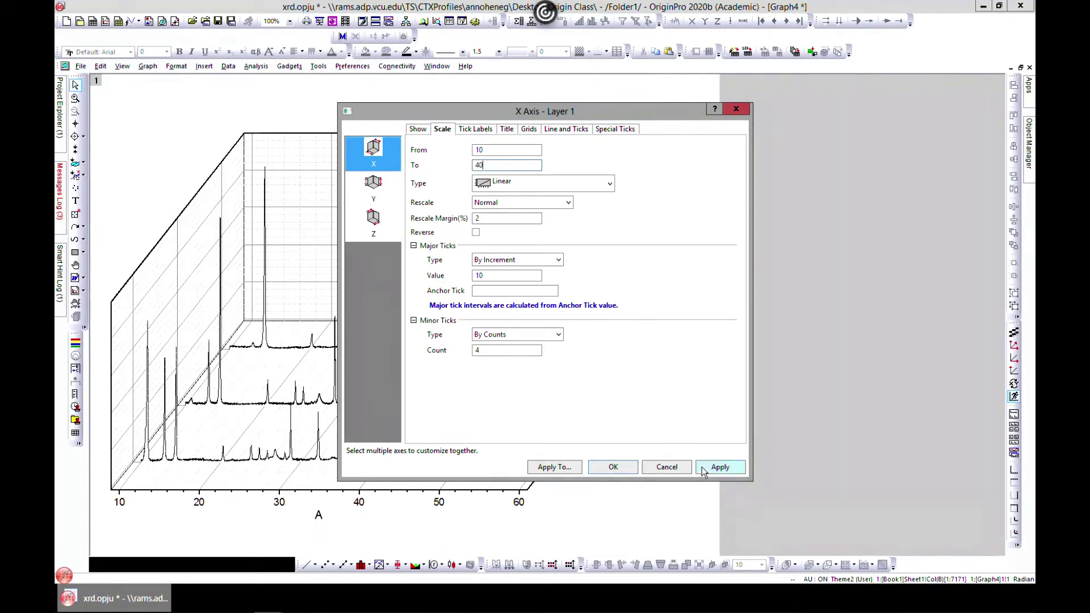
click(723, 470)
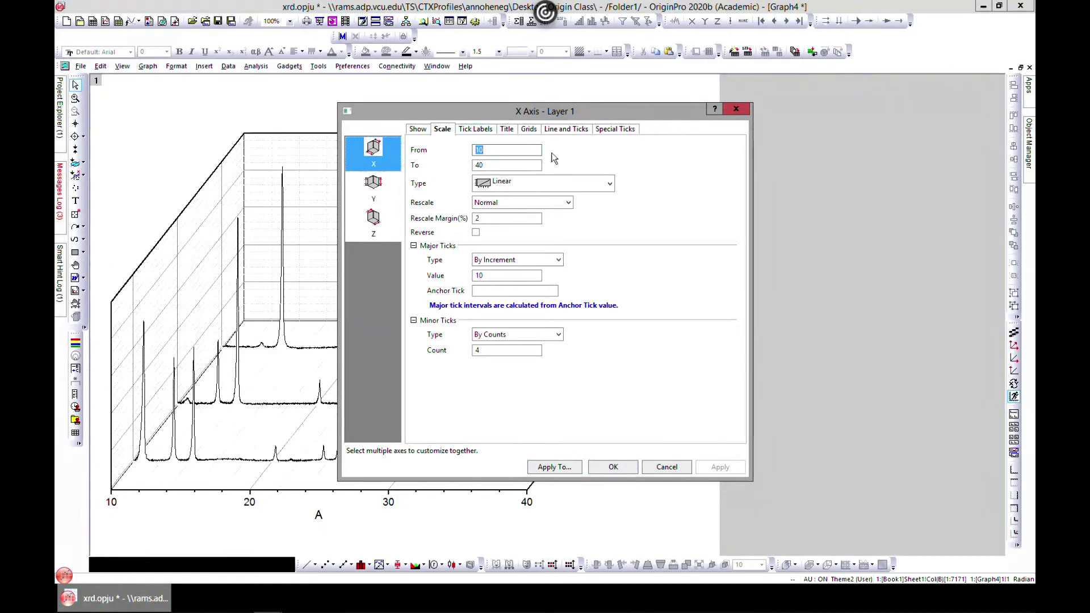
click(632, 471)
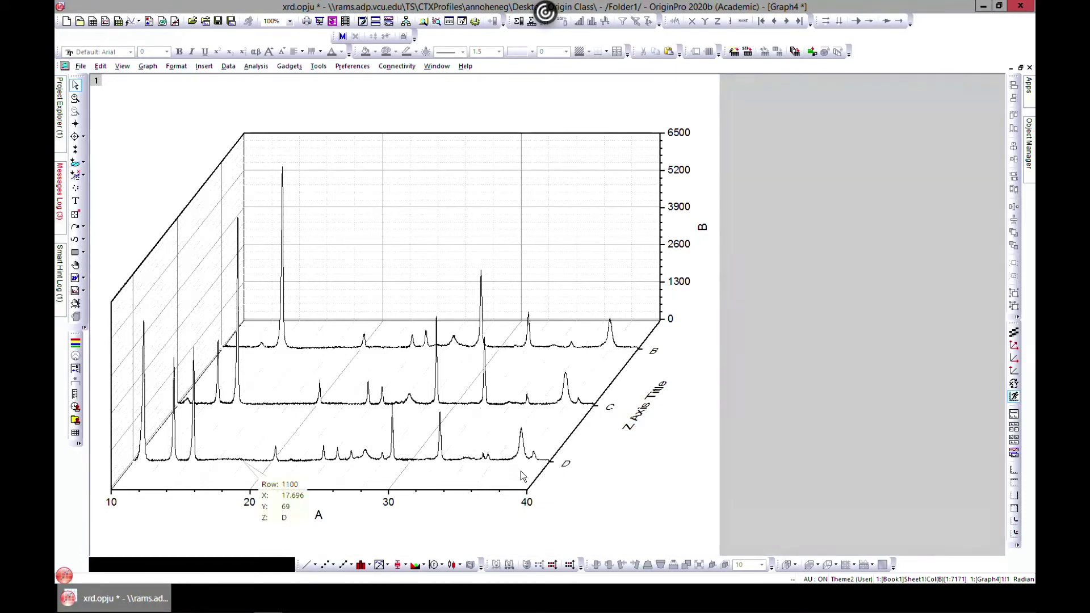
- Give the waterfall curves blue lines with width 3 in Plot Details
double_click(192, 437)
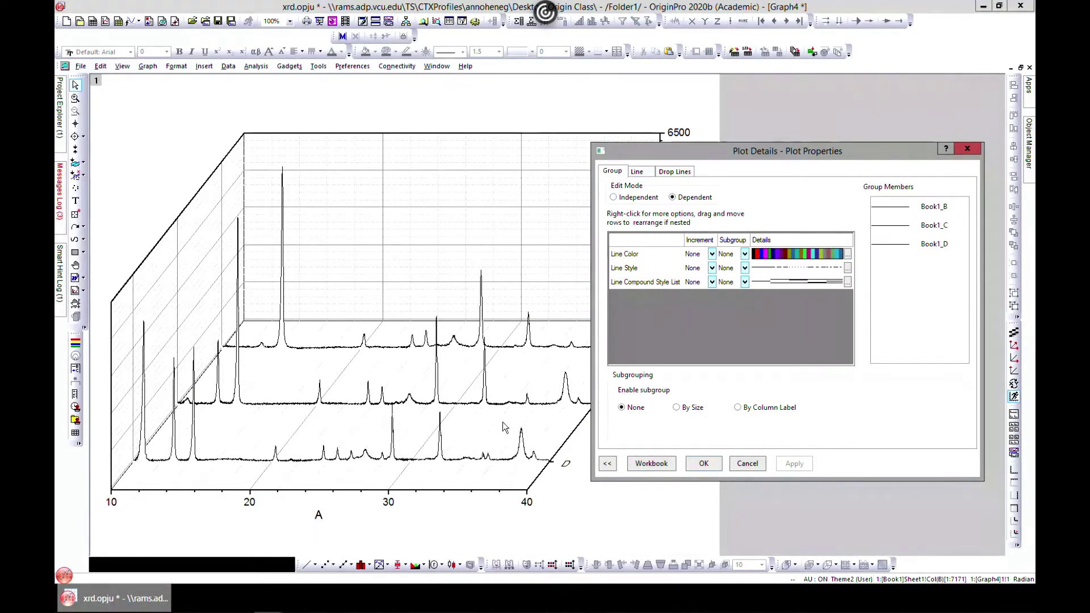
click(636, 173)
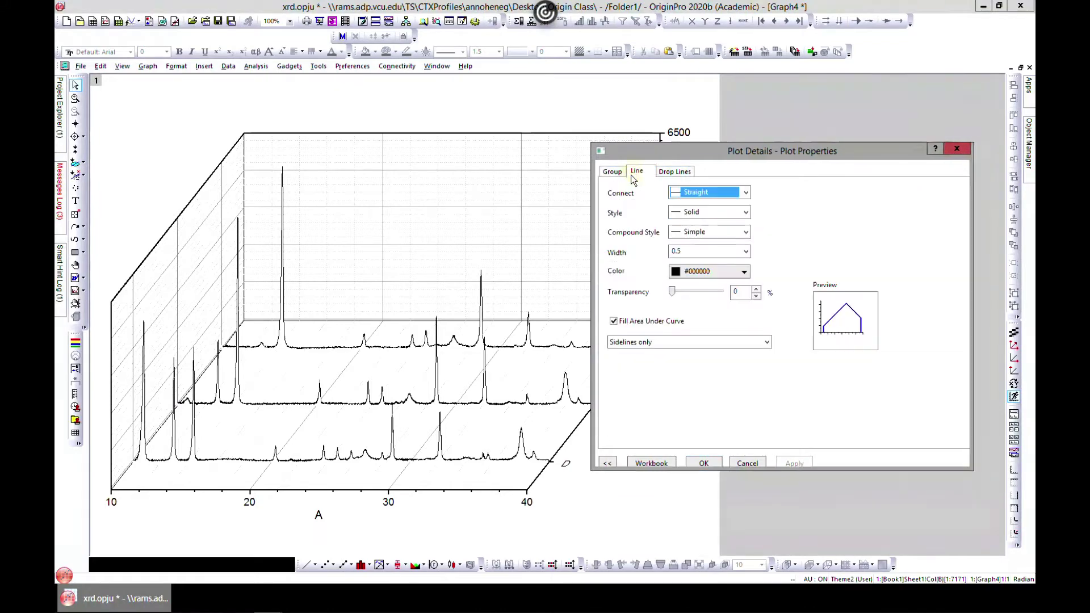
click(745, 252)
click(701, 307)
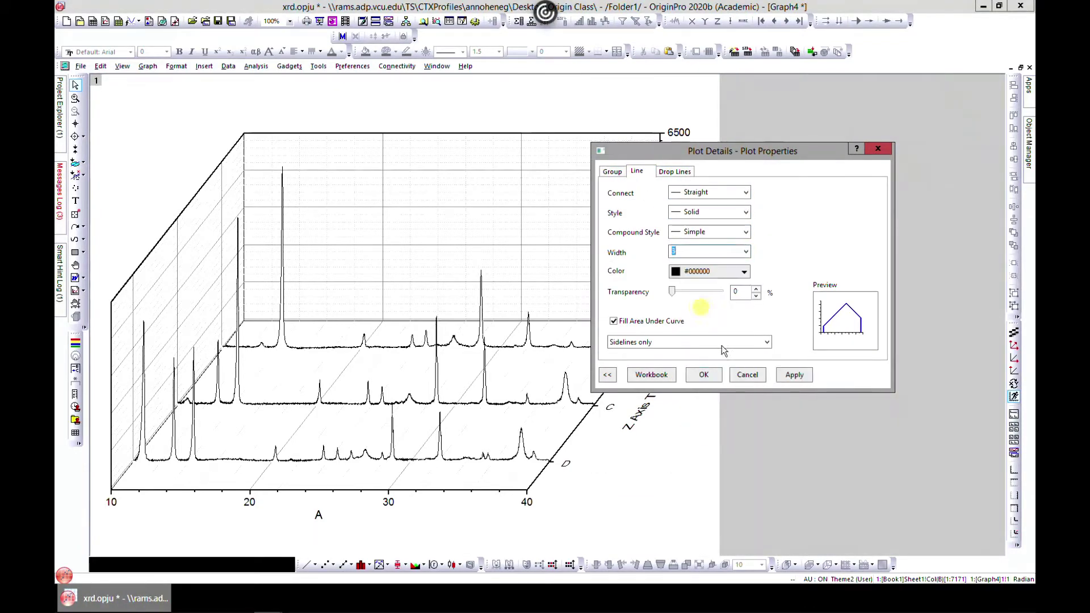
click(795, 376)
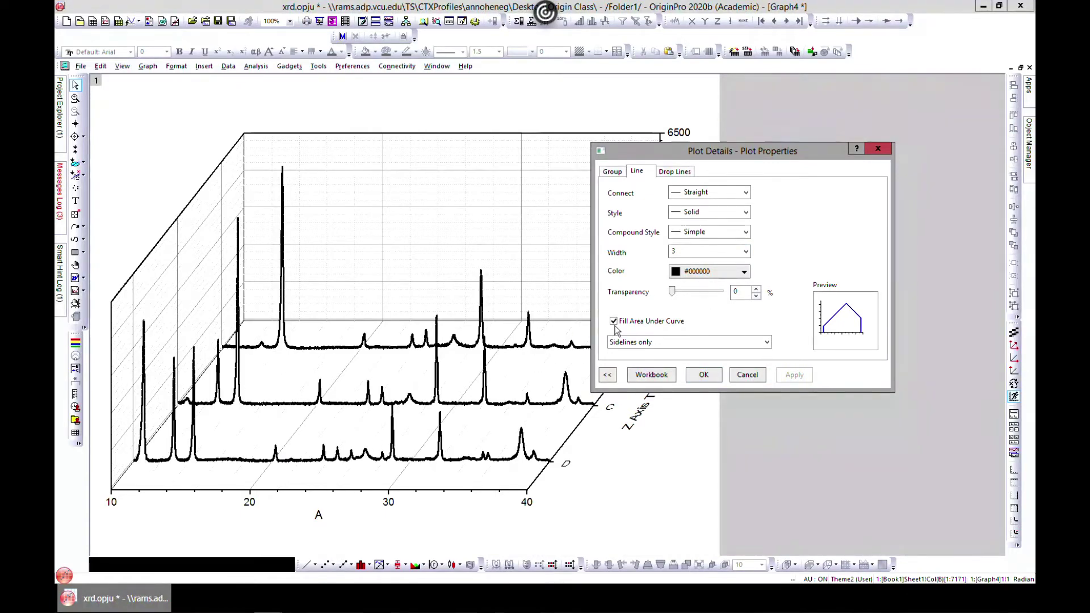
click(743, 272)
click(708, 317)
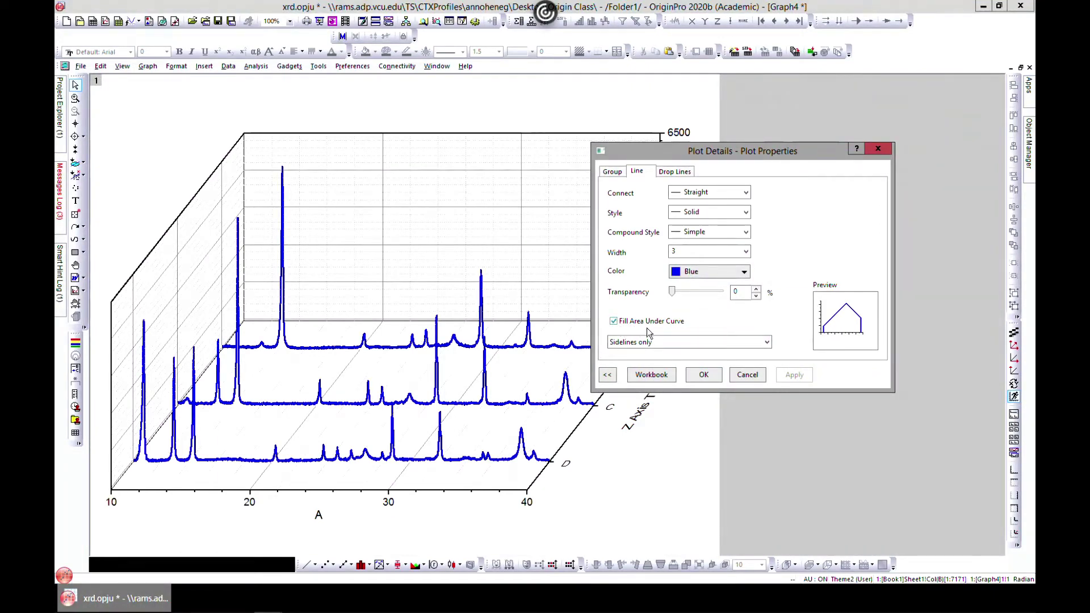
- Fill beneath each curve using 'Inclusive broken by missing values' and apply it
click(766, 342)
click(738, 370)
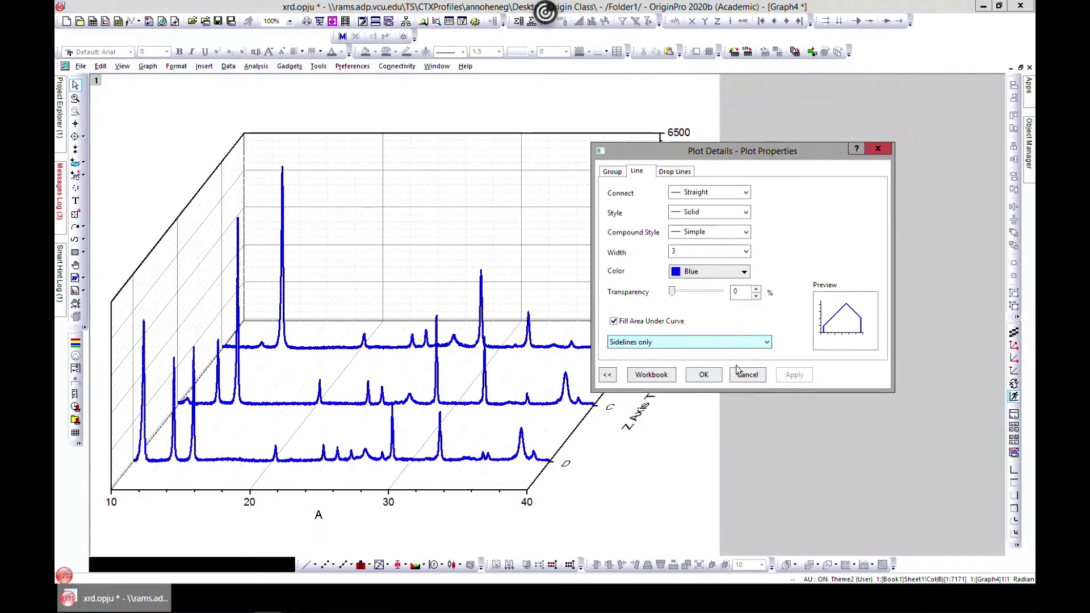
key(Up)
click(793, 391)
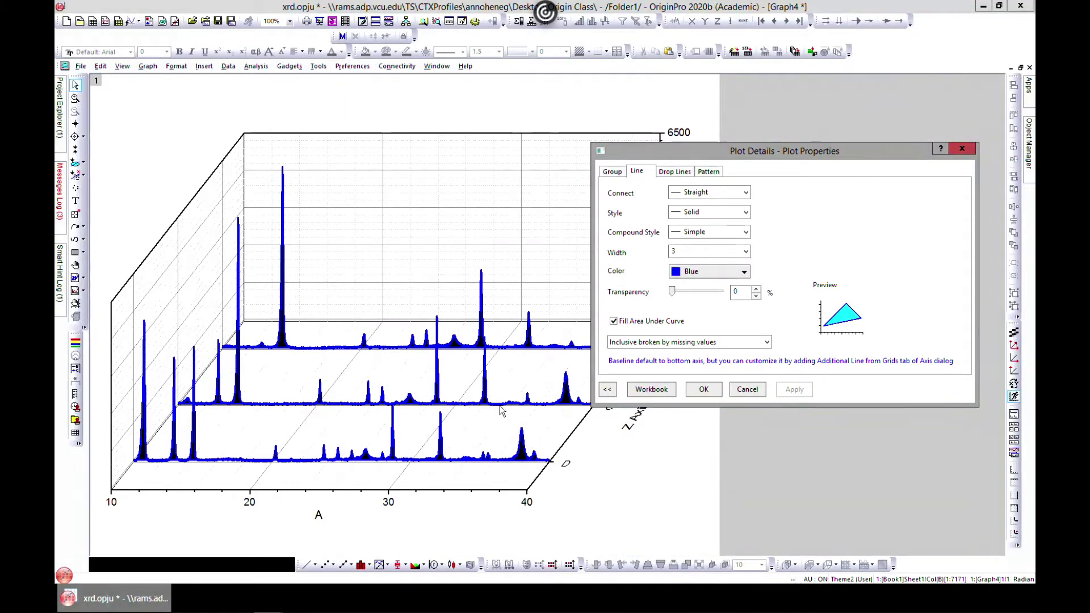
click(660, 173)
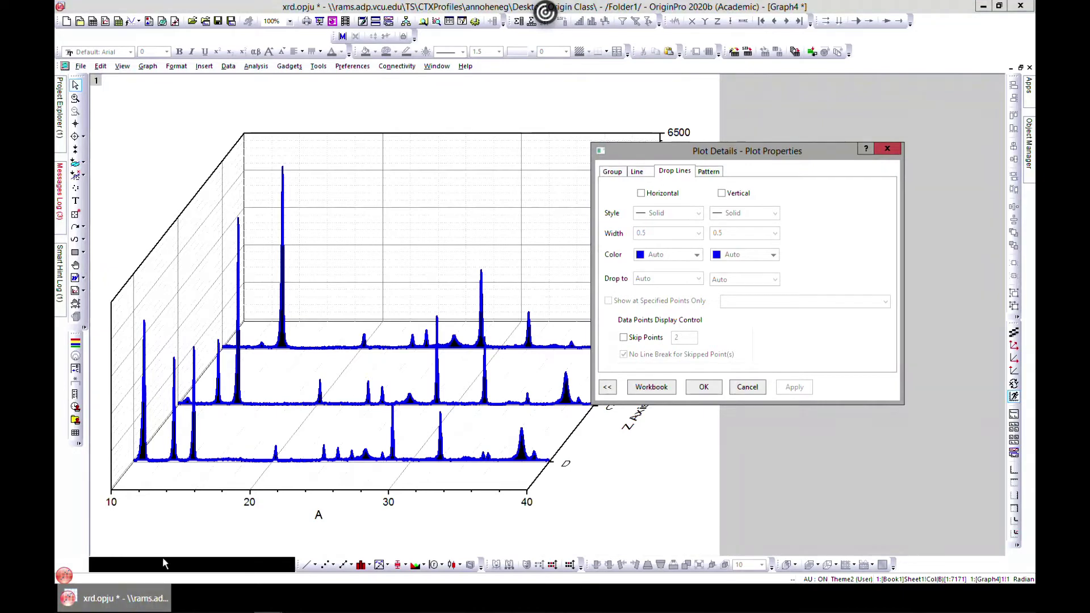
- Try vertical and then horizontal drop lines on the curves, then switch both off
click(721, 193)
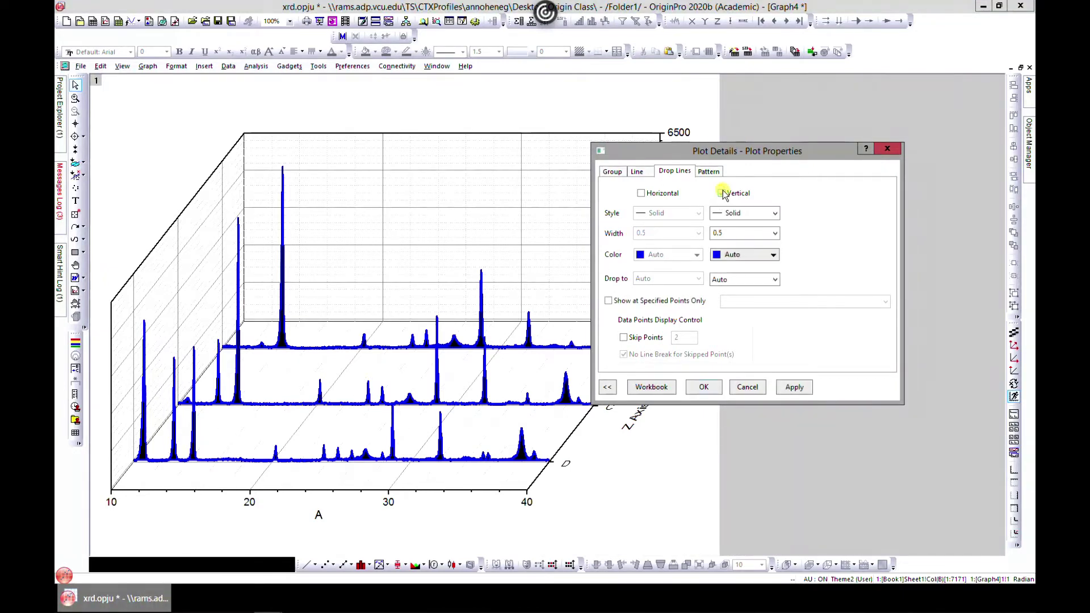
click(790, 388)
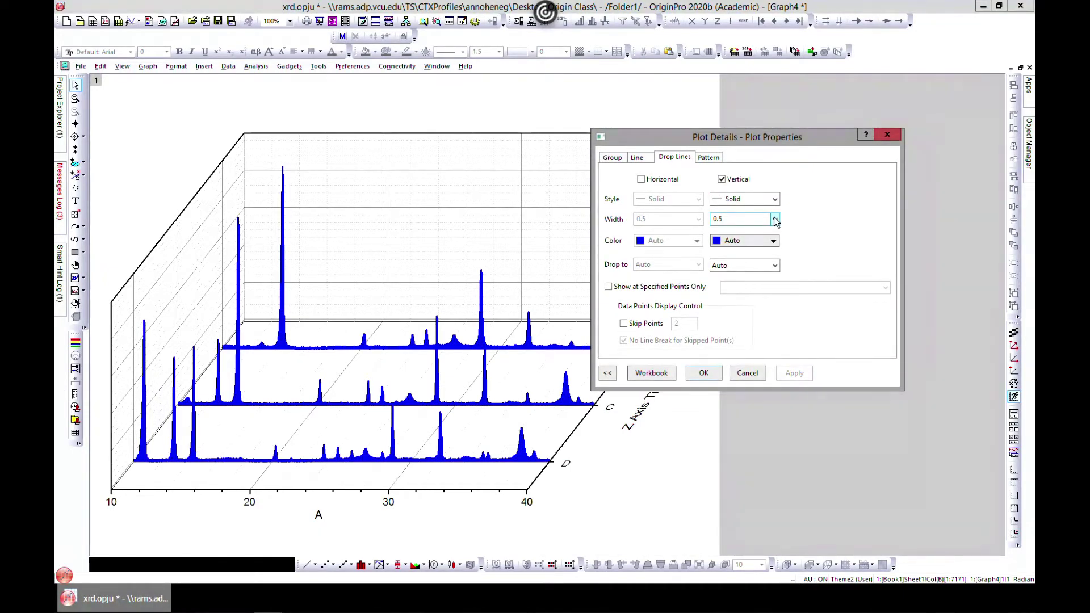
click(722, 180)
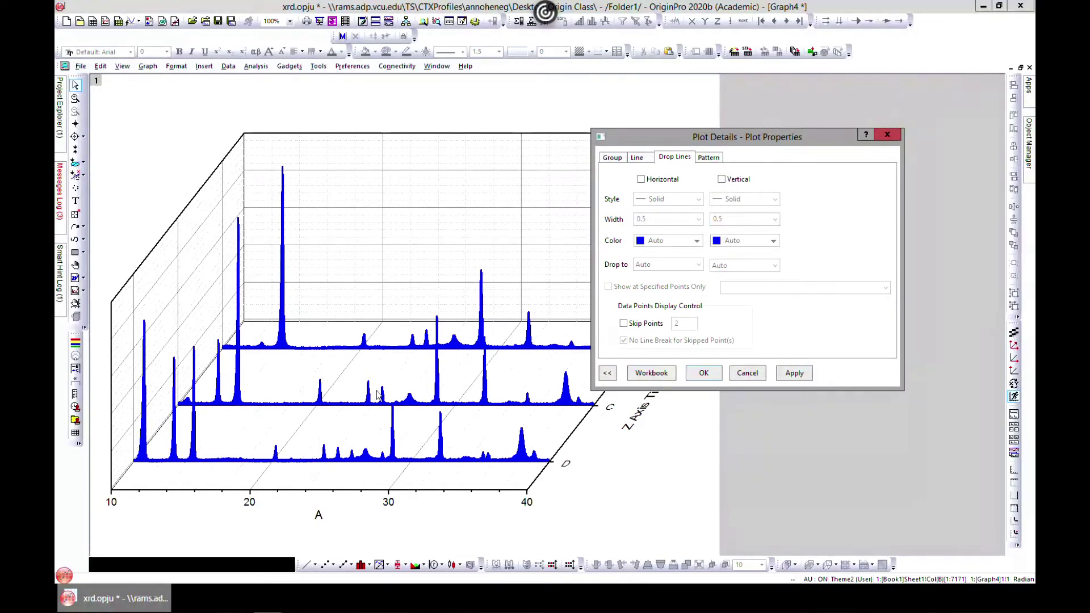
click(642, 180)
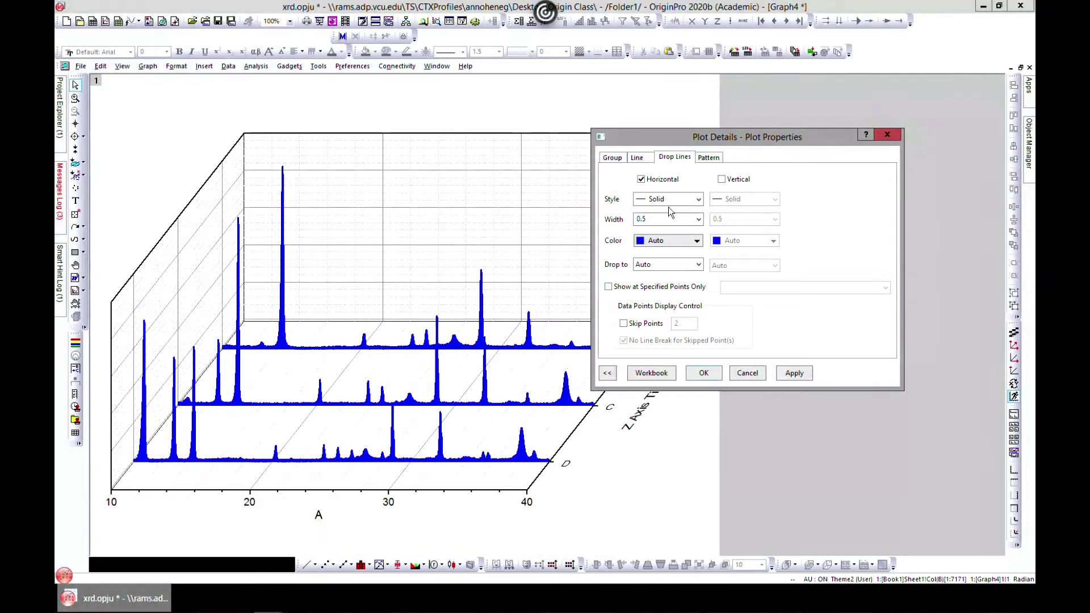
click(791, 373)
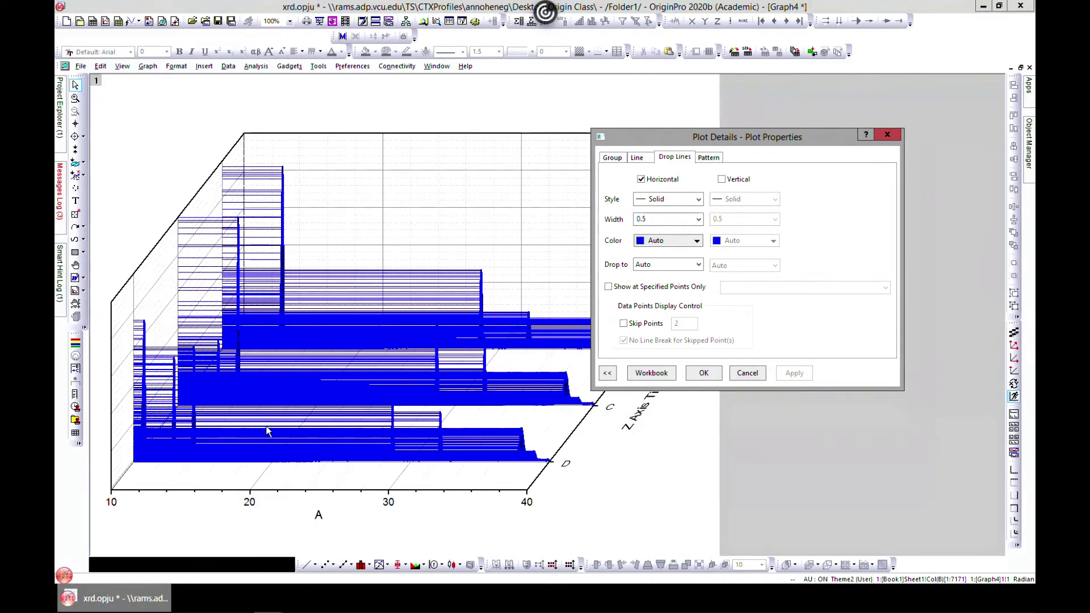
click(641, 179)
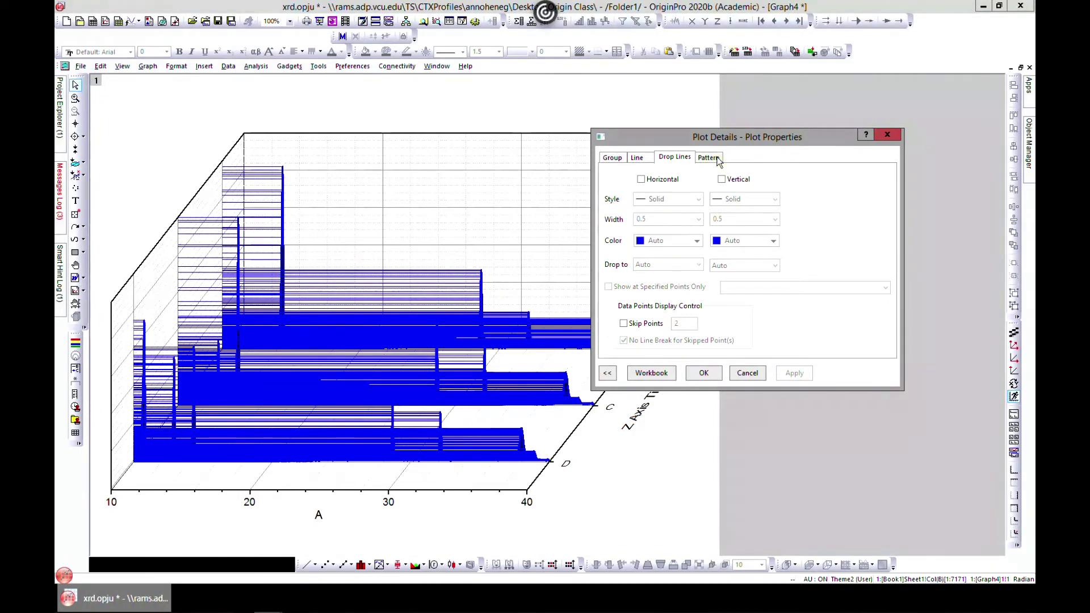
click(707, 158)
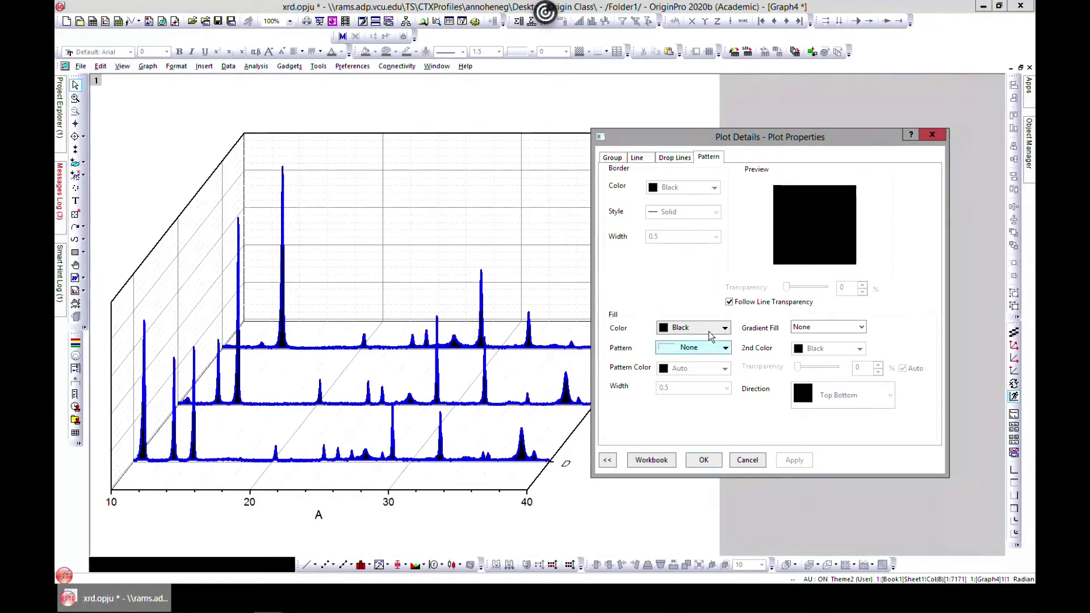
- Set the fill colour under the curves to pink #EEACFF, apply, and close Plot Details
click(725, 331)
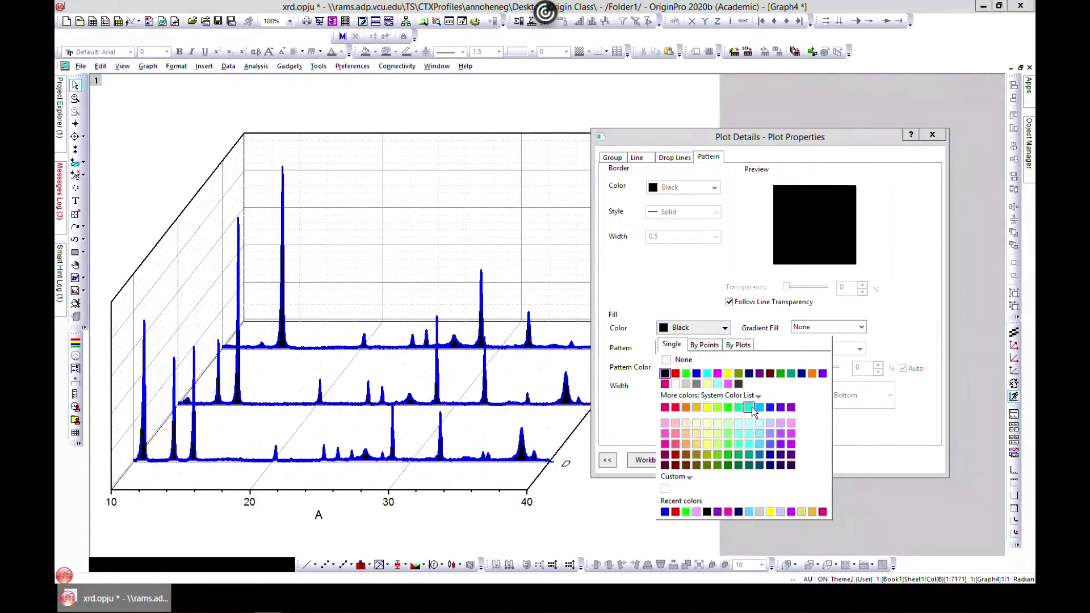
click(791, 422)
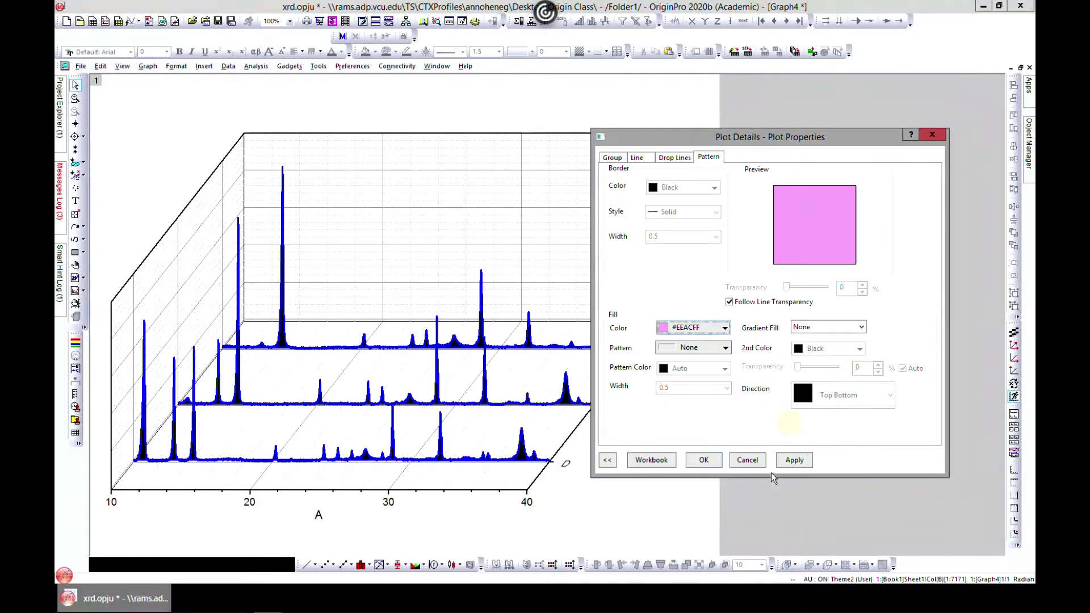
click(802, 462)
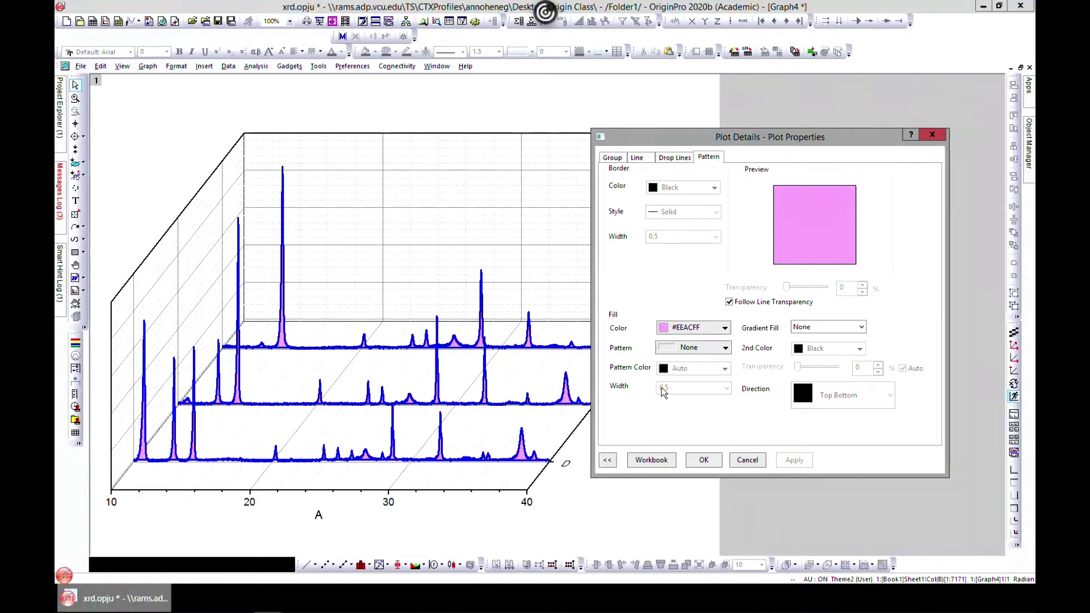
click(715, 461)
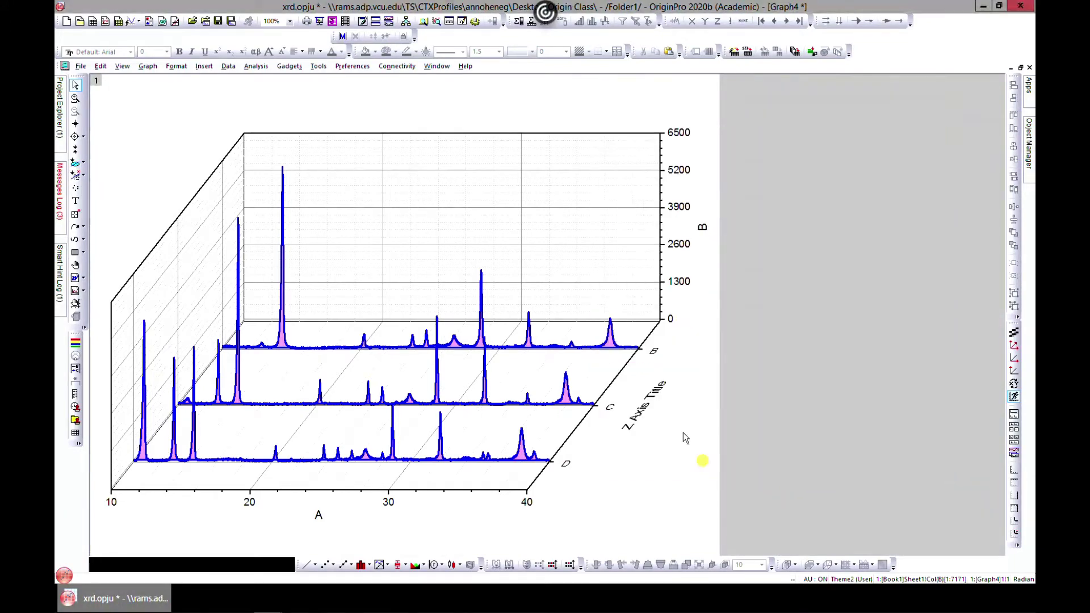
- Set the graph layer background colour to LT Gray and apply it
double_click(475, 231)
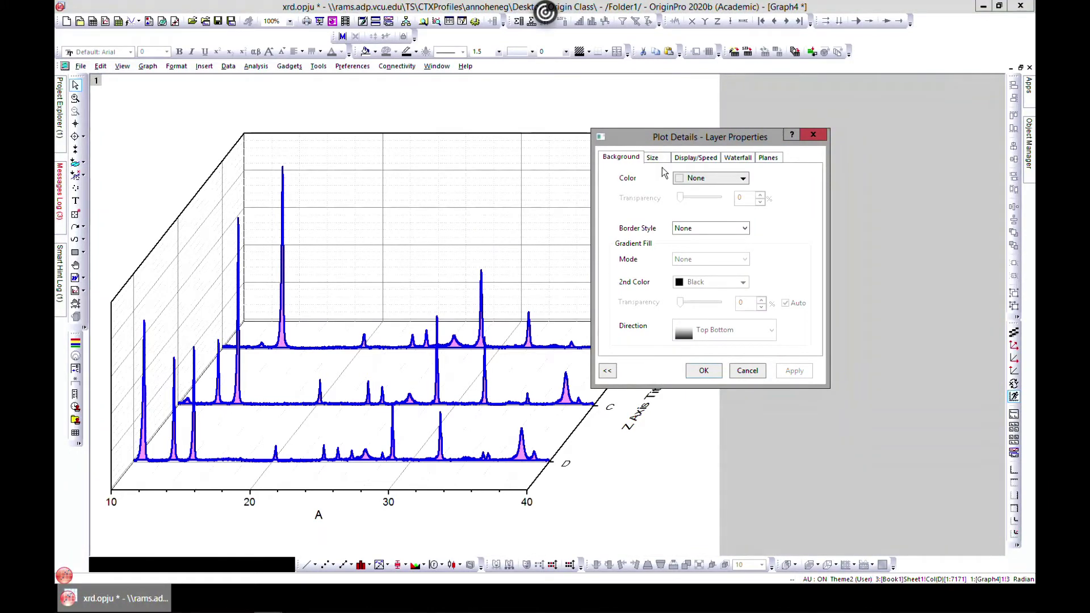
click(742, 179)
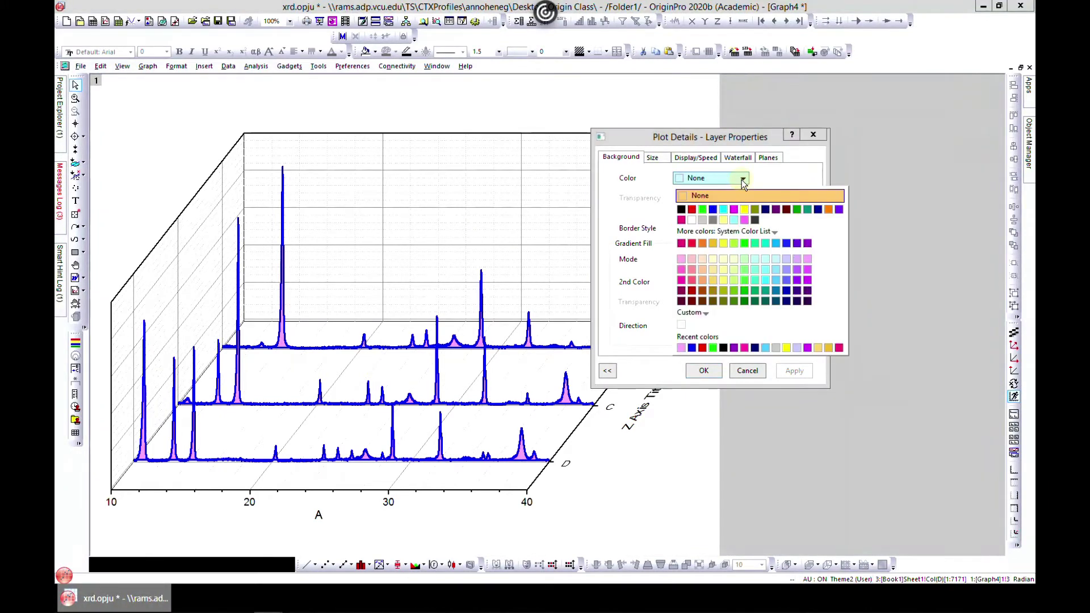
click(707, 219)
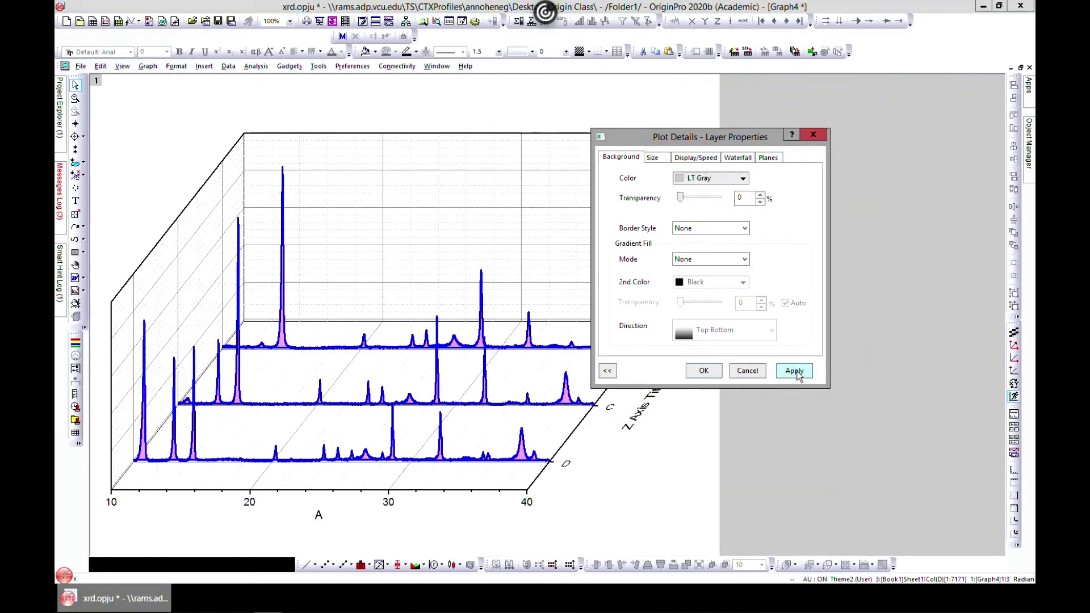
click(795, 369)
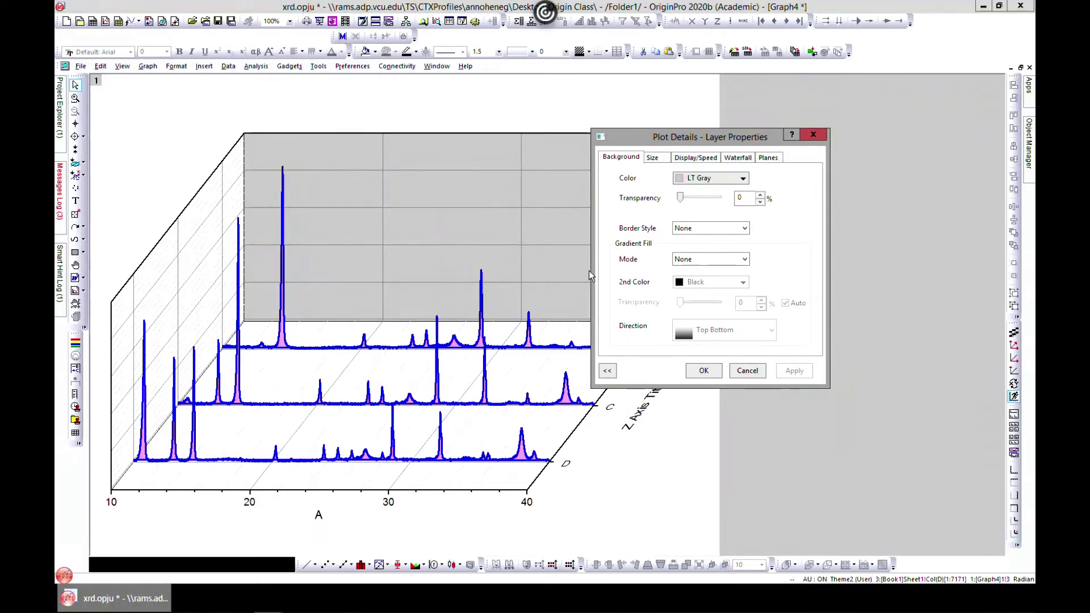
- Step through the Size, Display, and Waterfall layer settings to reach the Planes settings
click(652, 158)
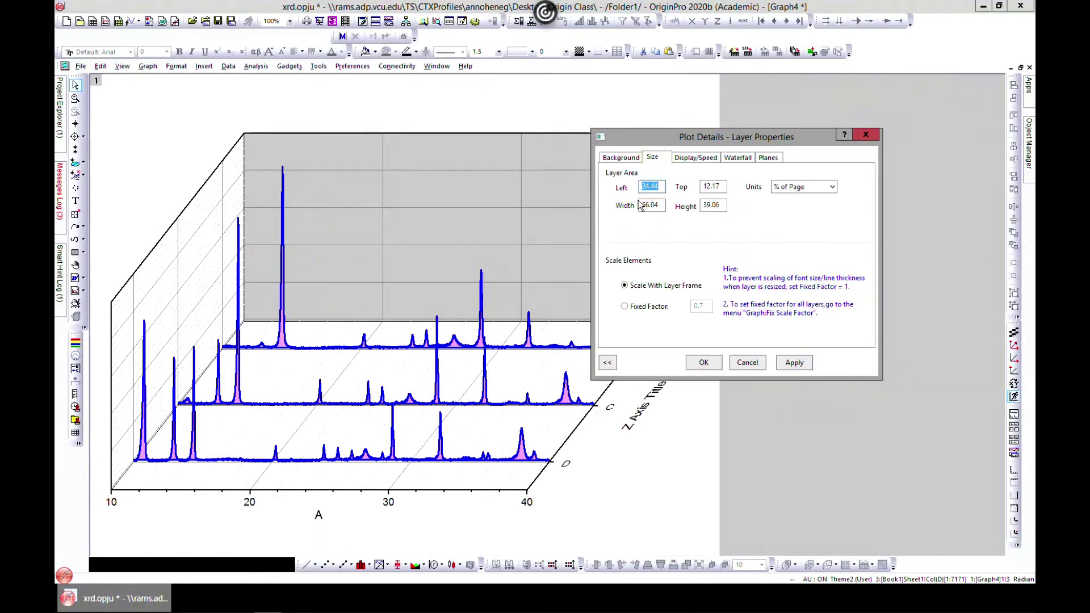
click(695, 157)
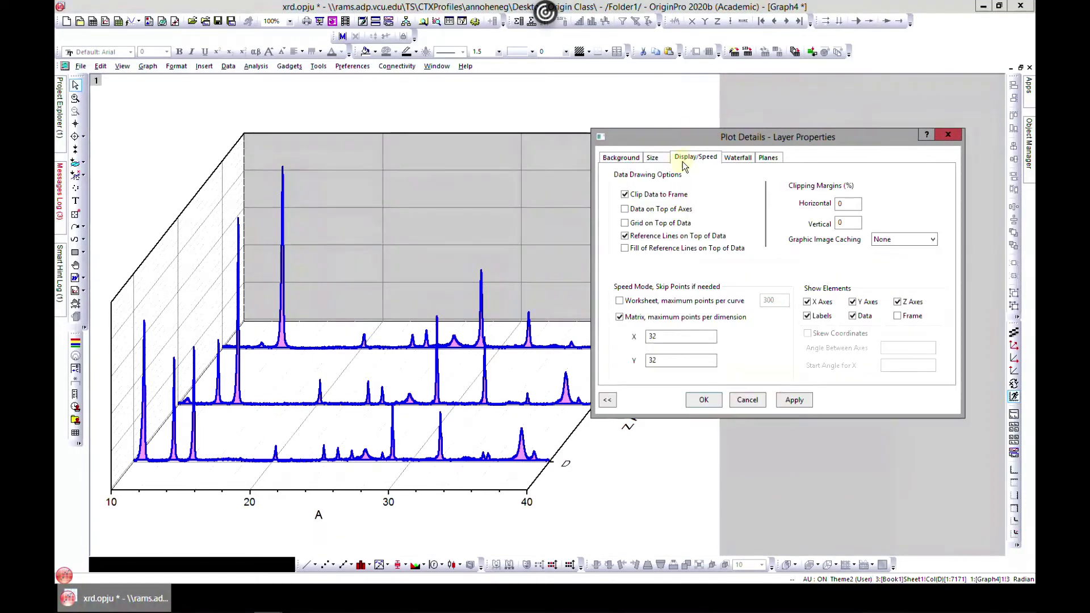
click(732, 157)
click(767, 157)
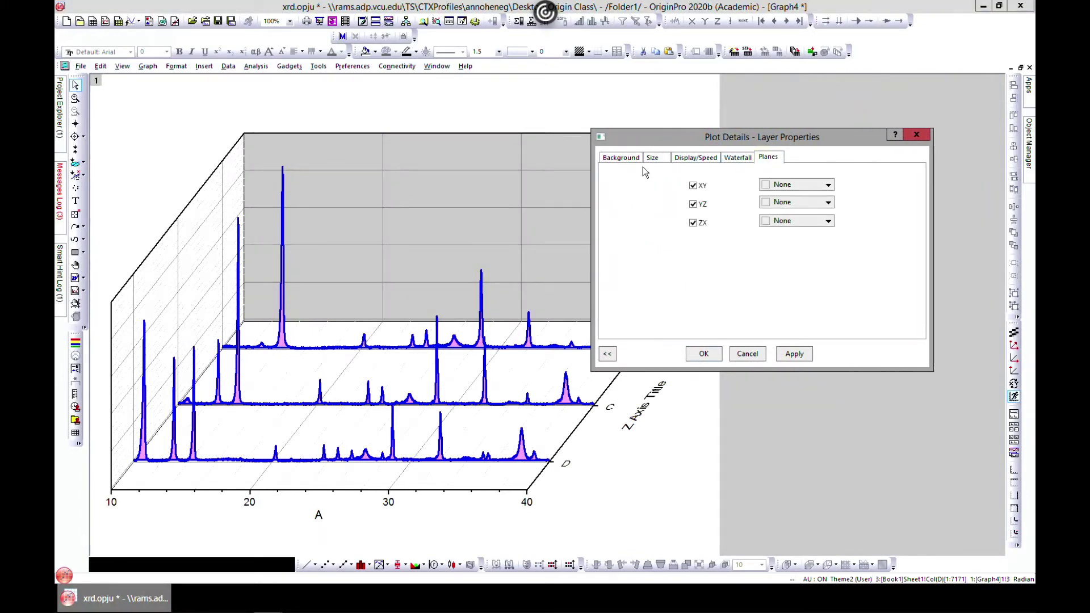
- Colour the XY back plane pink and the YZ plane yellow
click(827, 185)
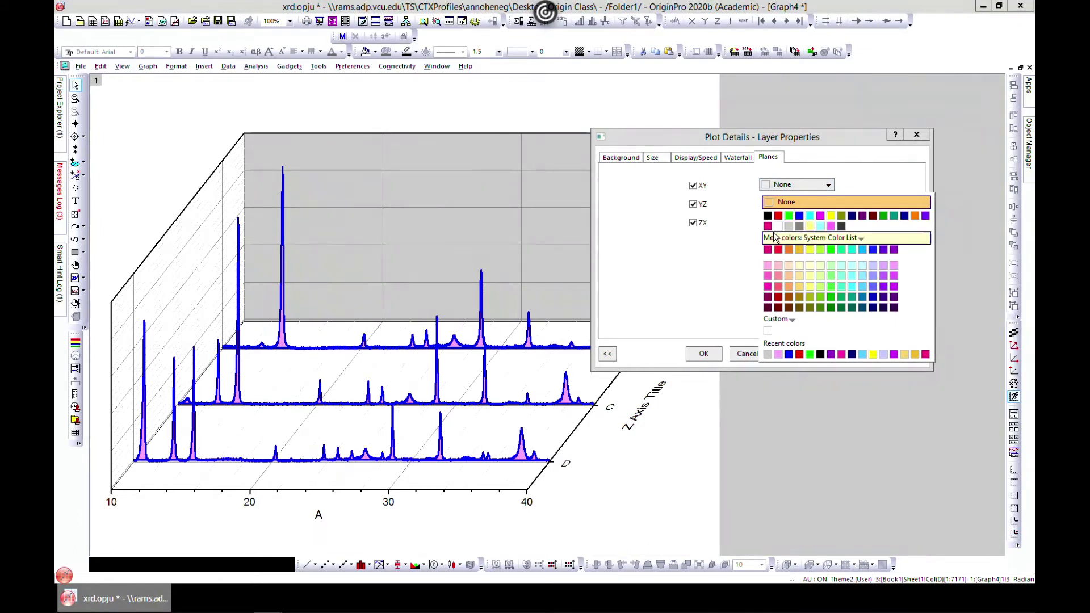
click(767, 276)
click(794, 355)
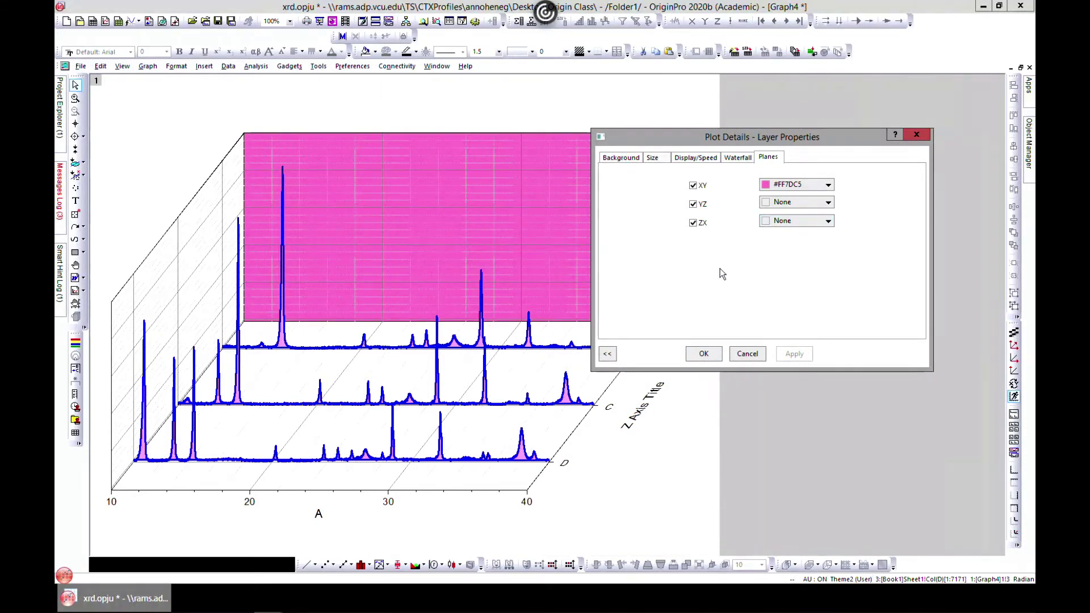
click(795, 203)
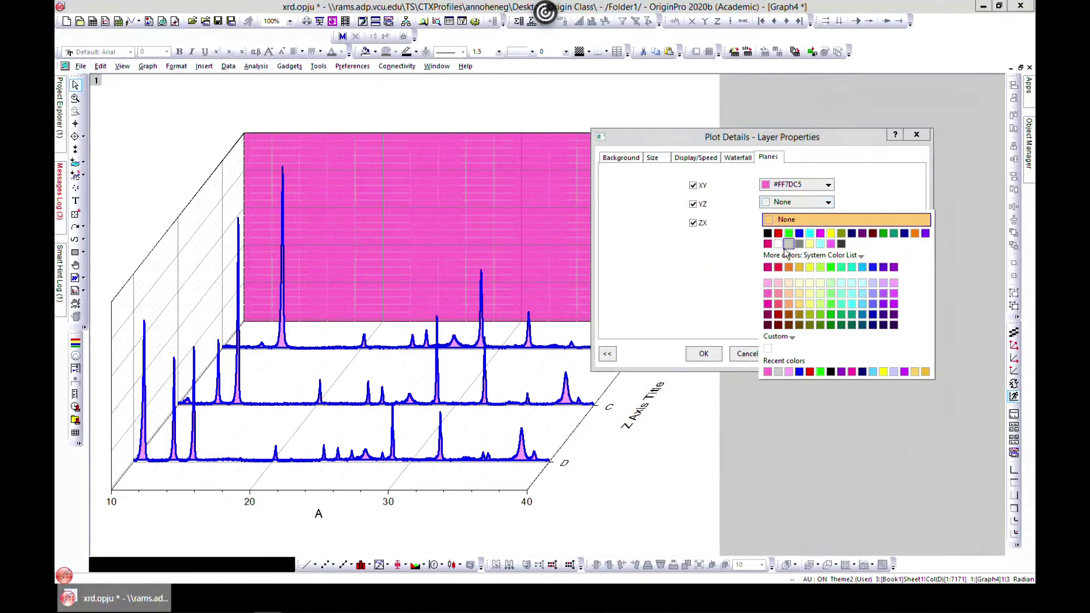
click(809, 304)
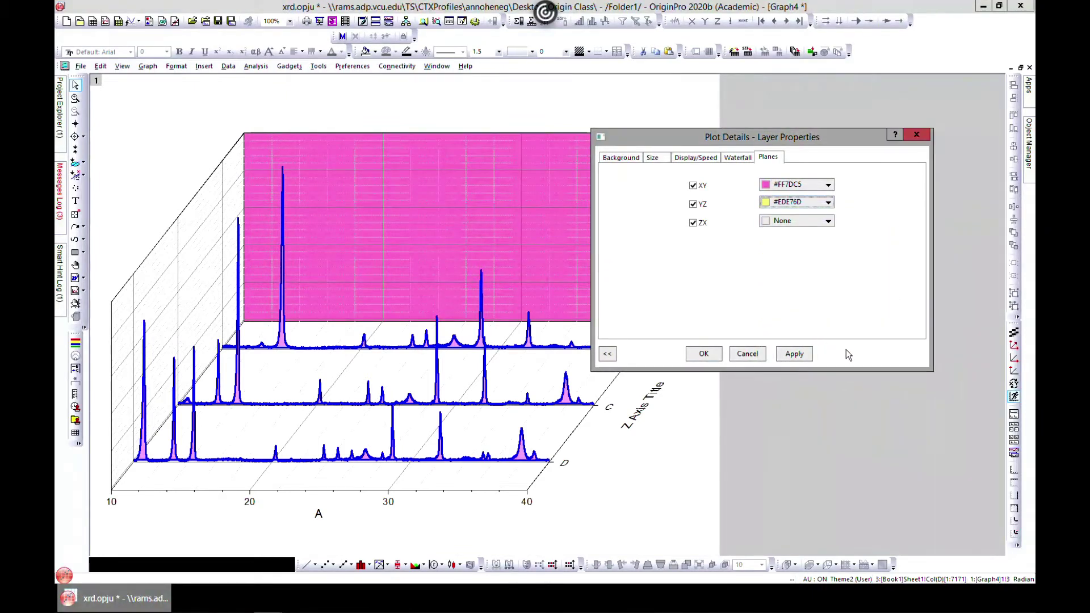
click(799, 354)
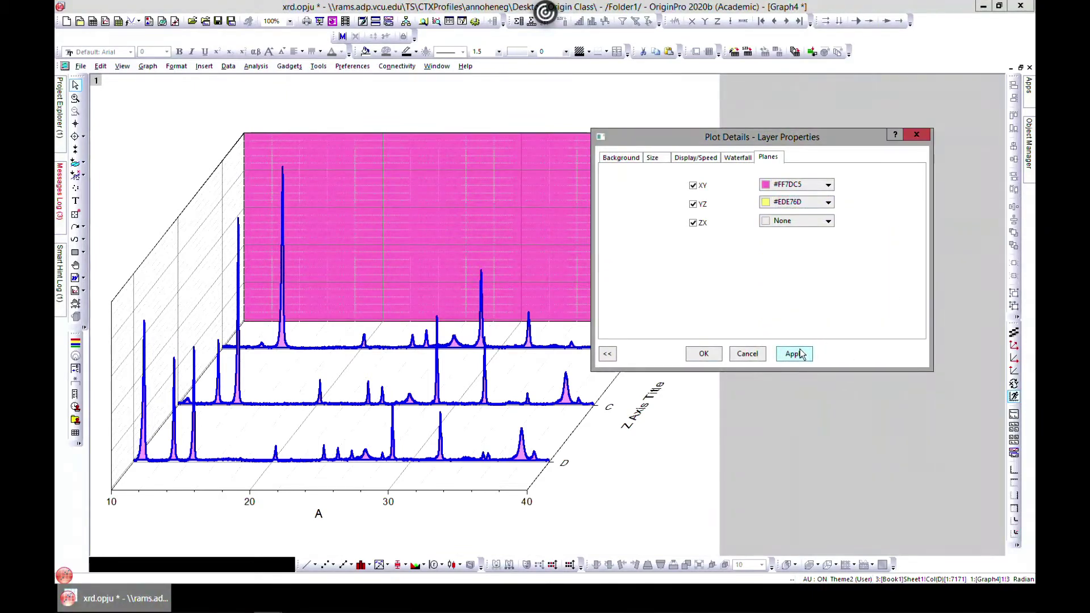
- Make the ZX plane purple, close Plot Details, and restore the Graph4 window
click(823, 227)
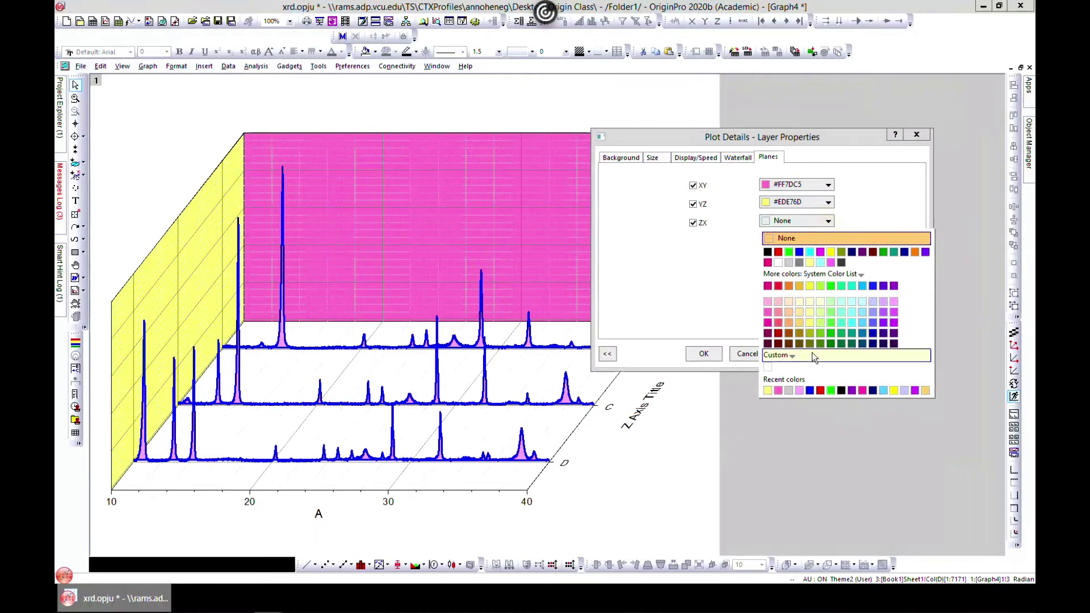
click(883, 322)
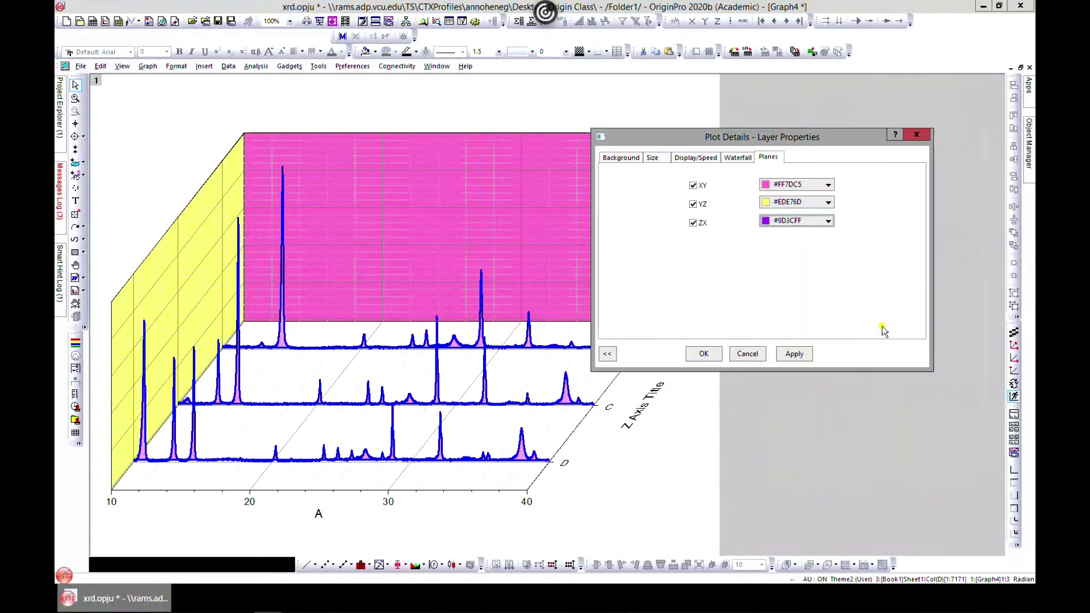
click(792, 354)
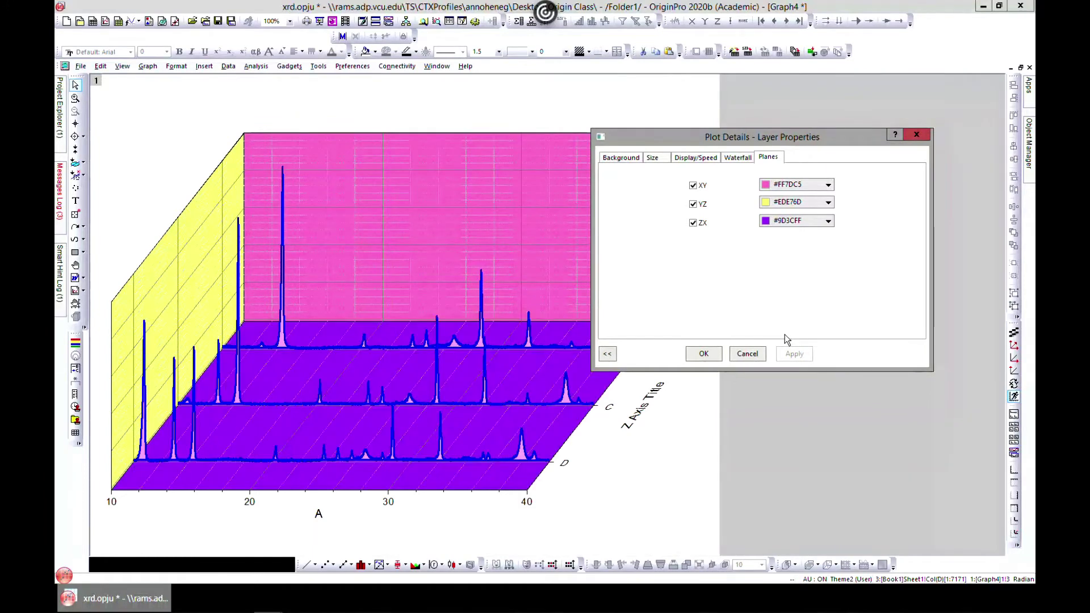
click(916, 135)
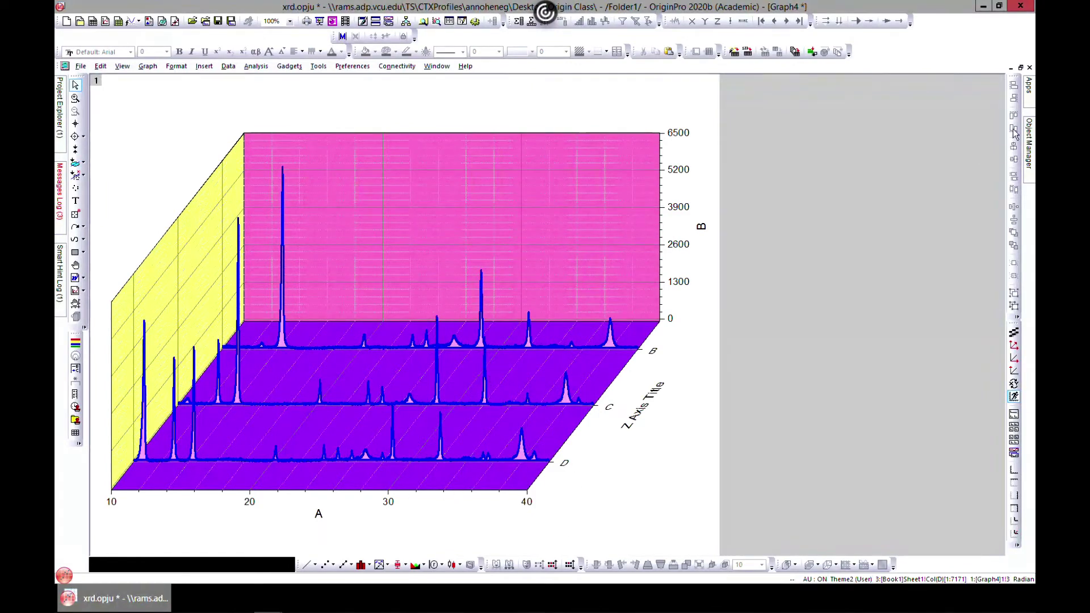
click(1019, 68)
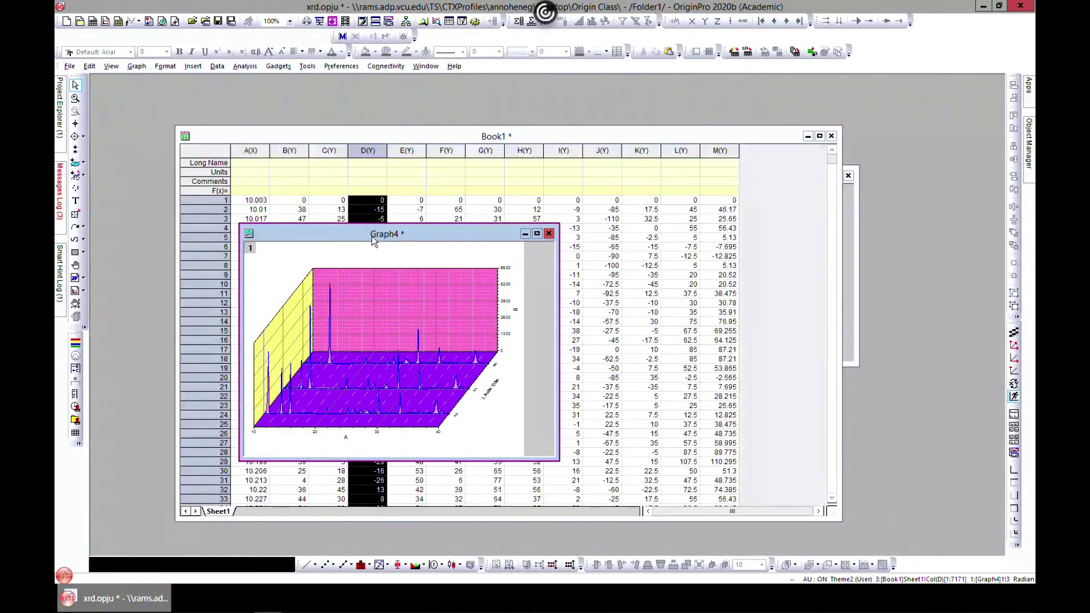
- Select Book1 columns A–D, plot a Waterfall Y: Color Mapping graph, and maximize Graph5
drag(373, 236, 548, 204)
click(250, 150)
click(251, 151)
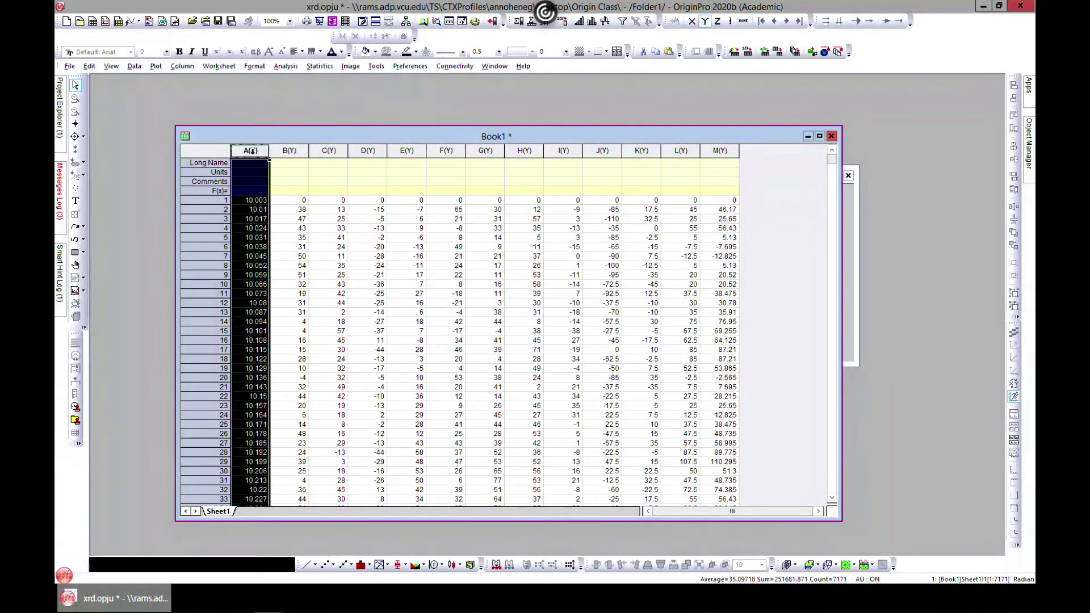
drag(251, 151, 367, 151)
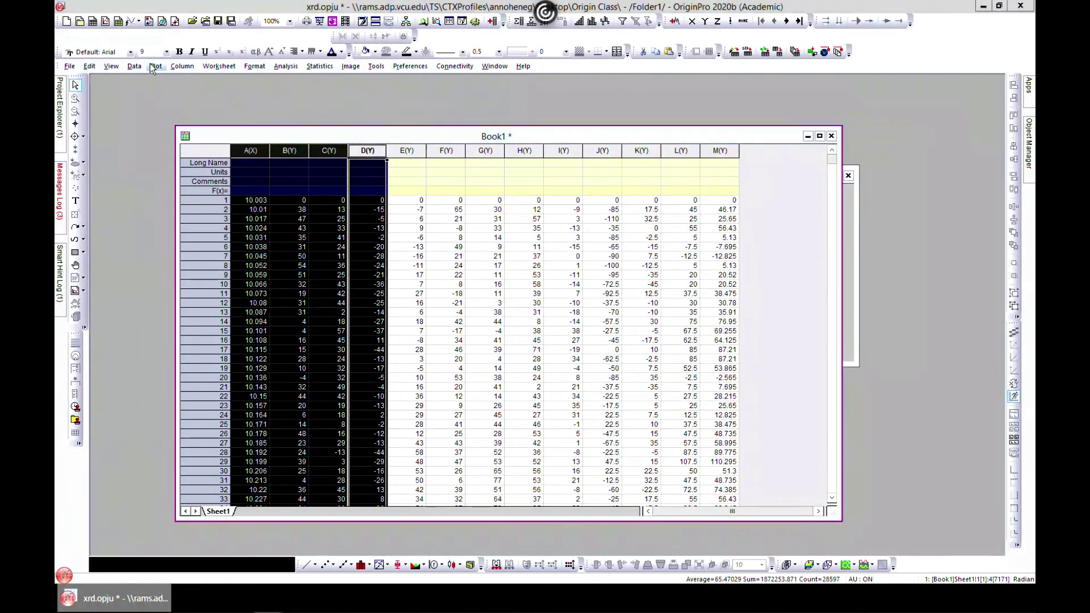
click(153, 67)
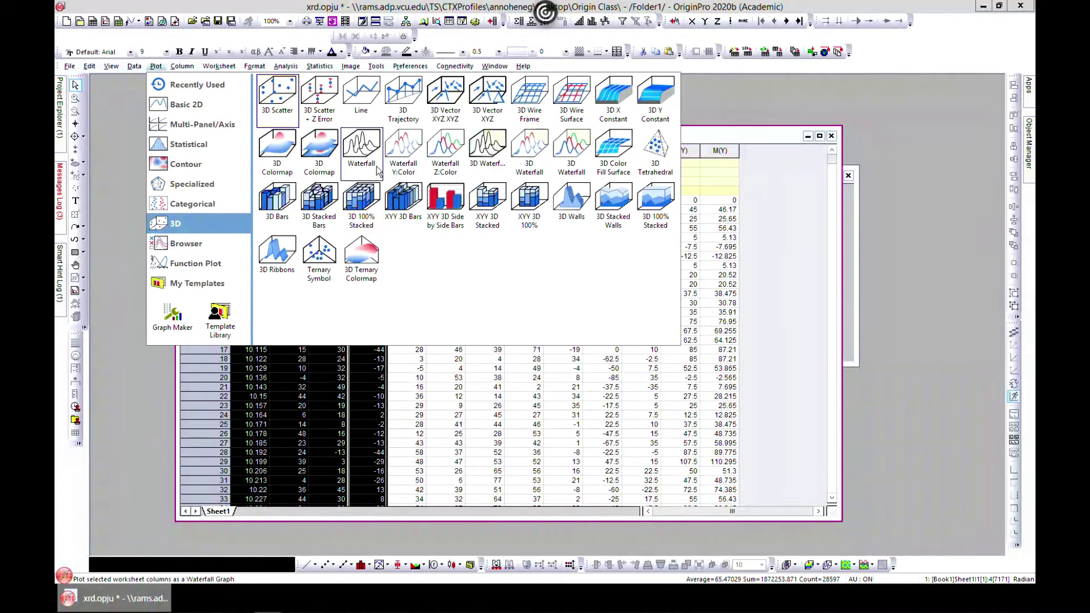
click(408, 149)
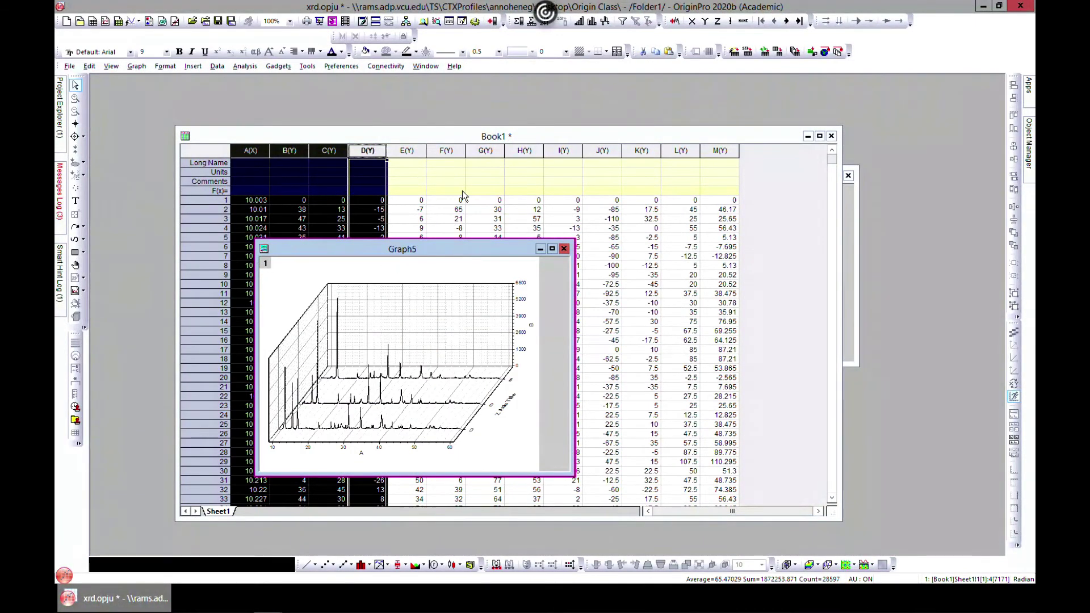
click(612, 188)
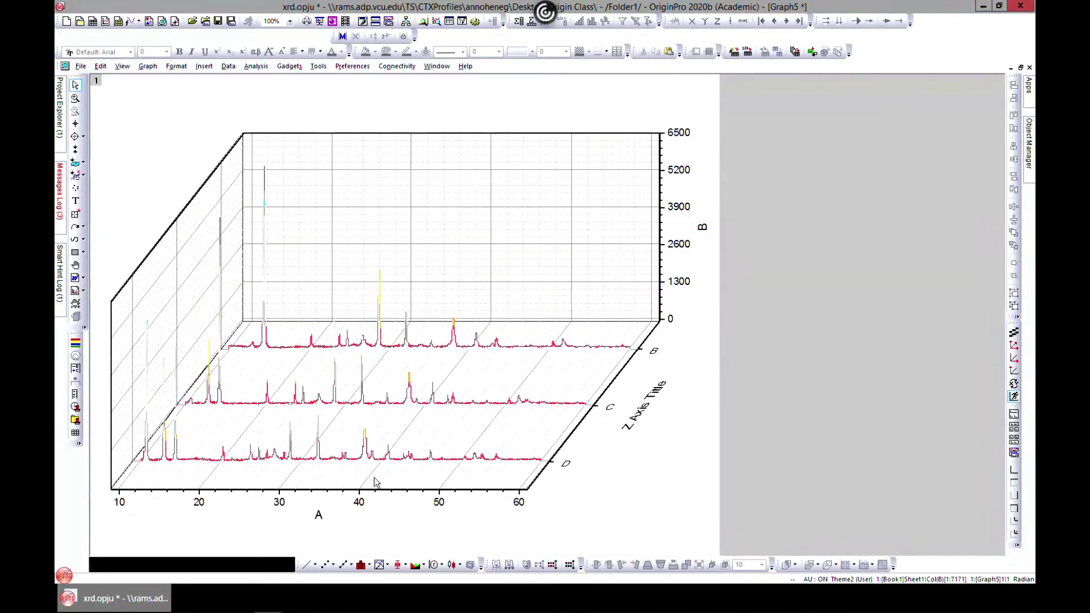
- Add a colour scale for the Y colour map, then open Graph5's X axis scale settings
mouse_move(138, 329)
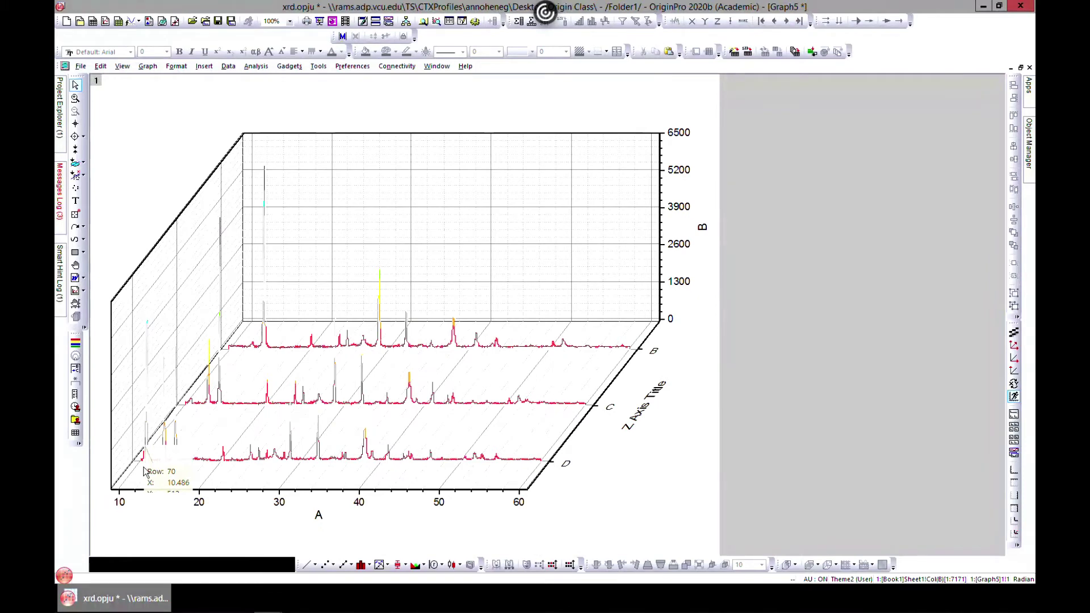
click(75, 345)
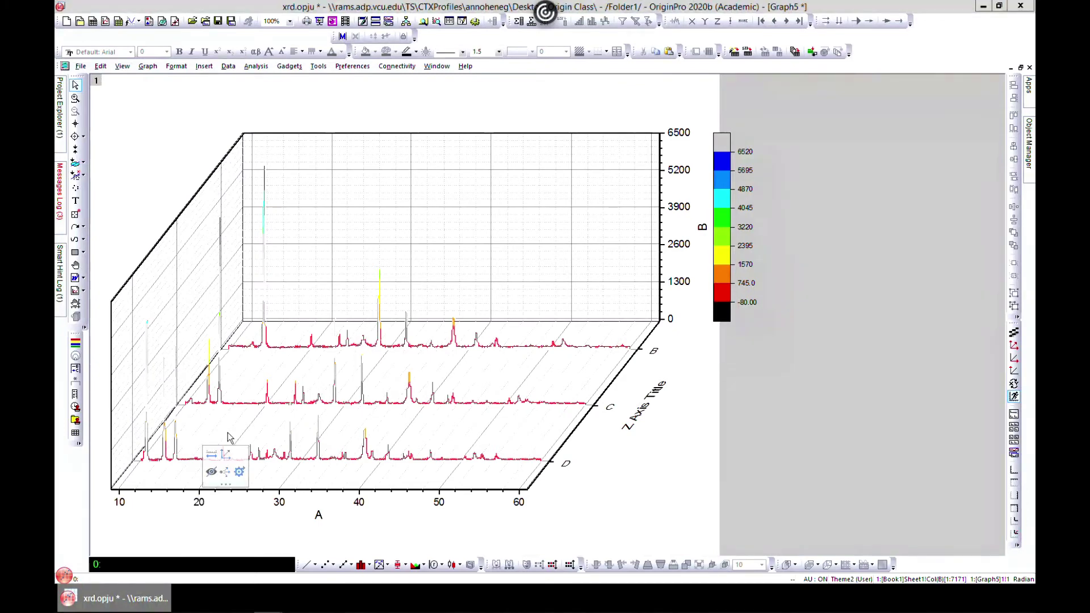
double_click(318, 196)
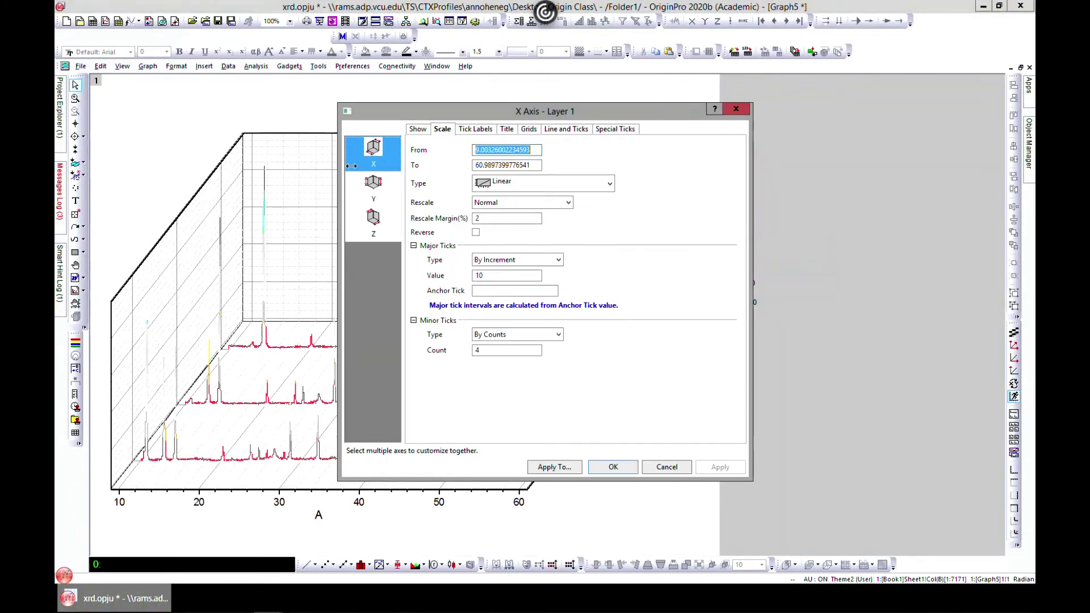
- Change the X axis scale end from 9 to 17 to zoom in on the first XRD peaks
double_click(532, 165)
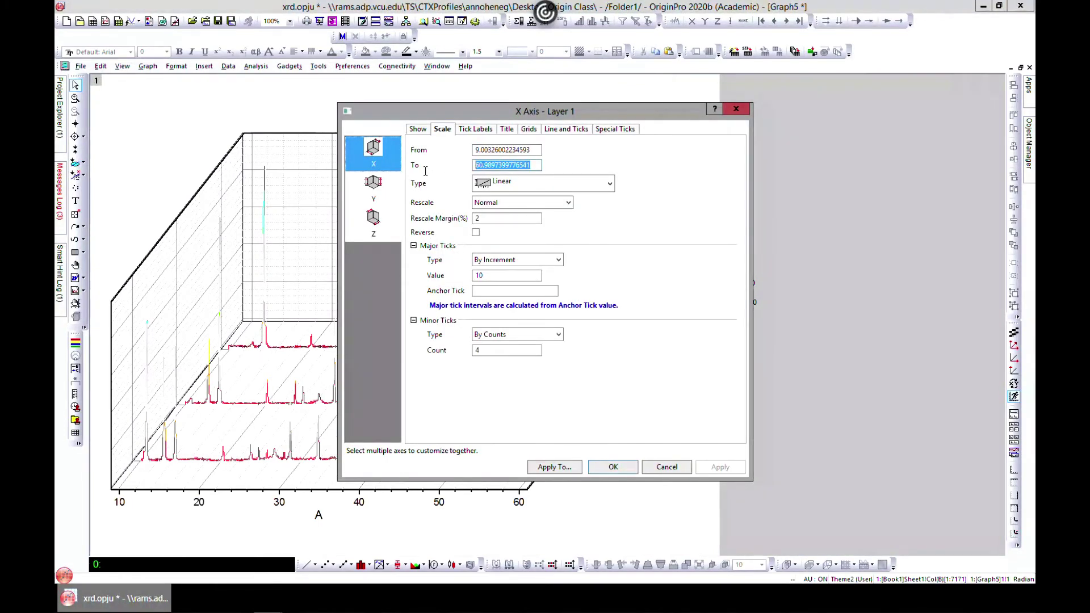
text(9)
key(BackSpace)
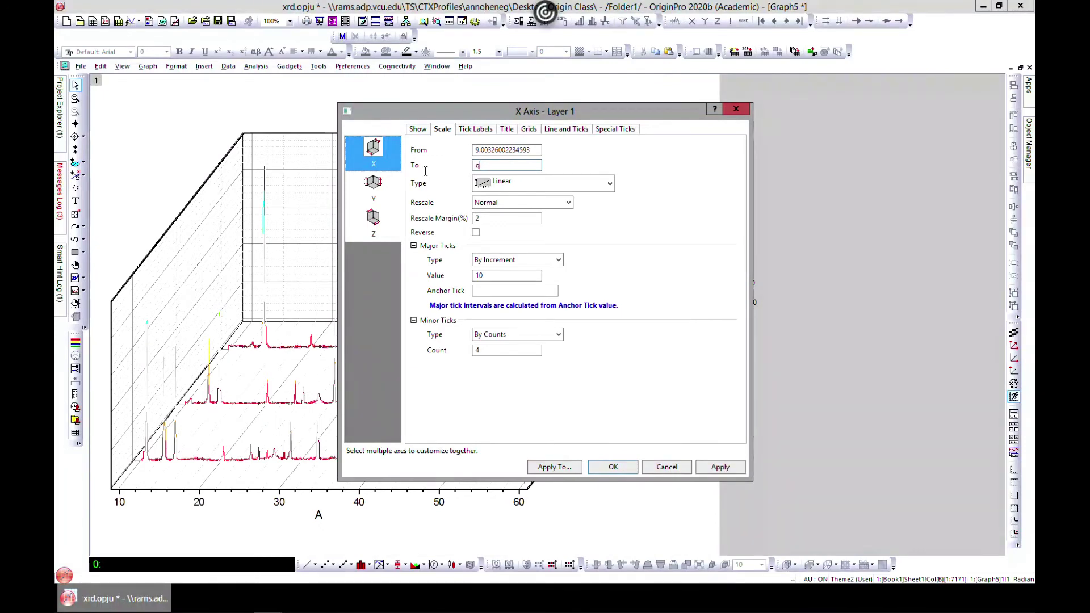
text(17)
click(614, 467)
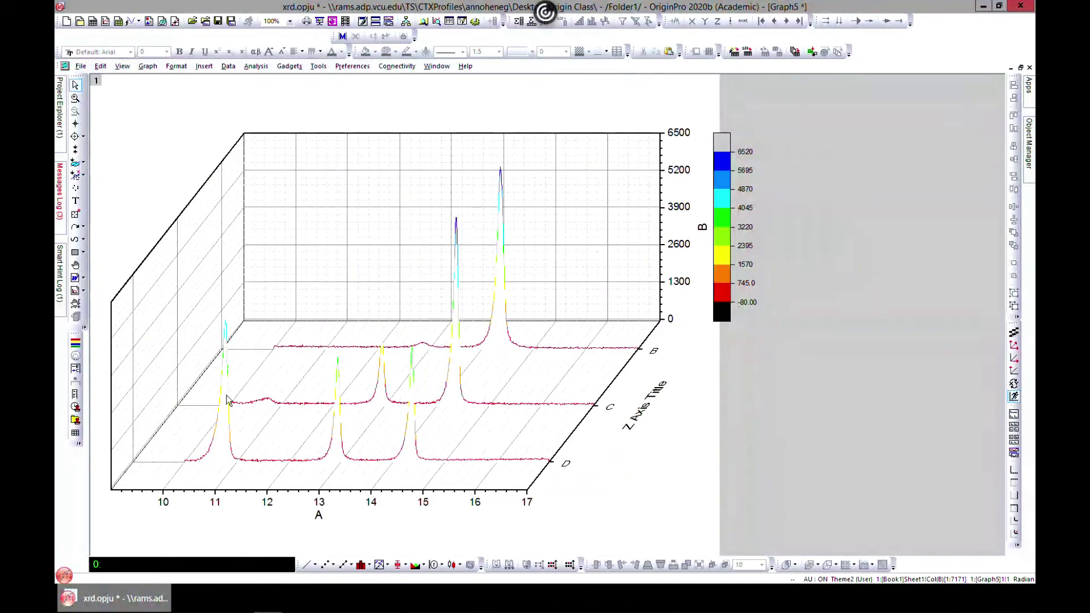
- Set the waterfall curves' line width to 3, then restore Graph5 to a smaller window
double_click(228, 393)
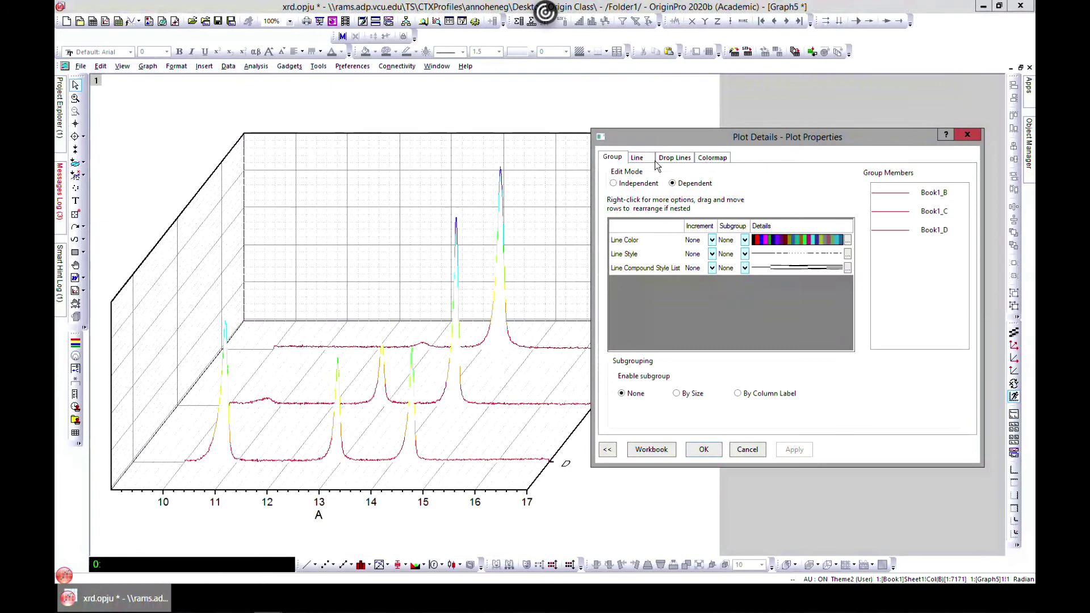
click(636, 158)
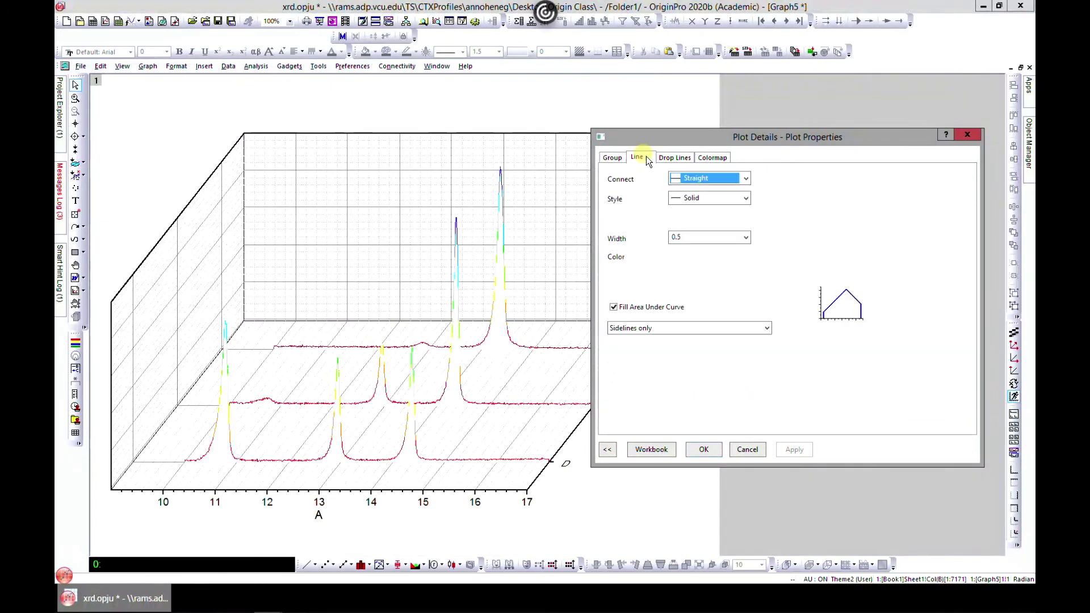
click(745, 237)
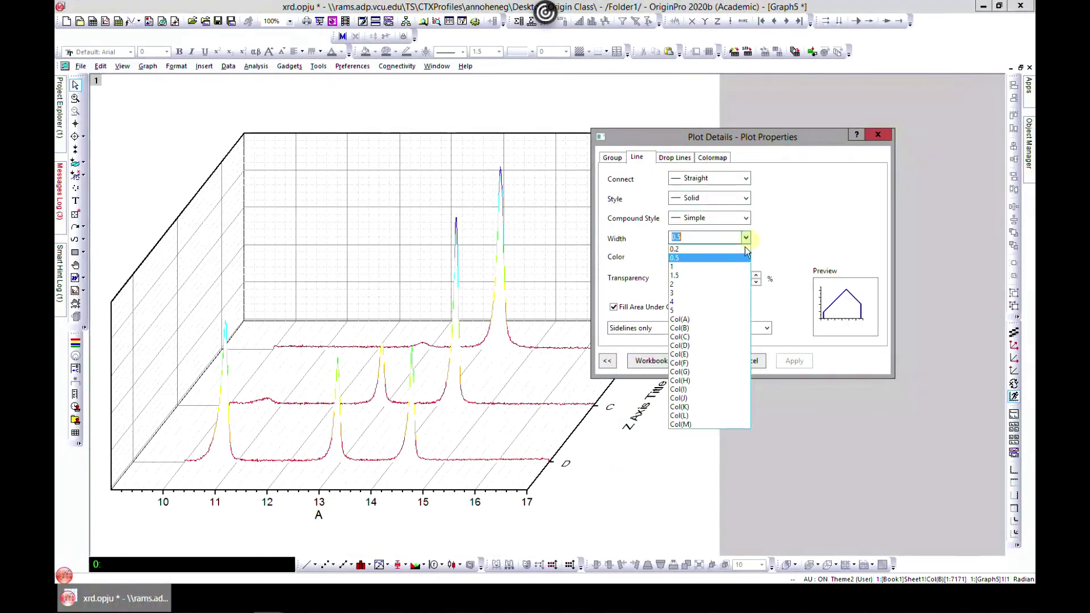
click(700, 295)
click(783, 361)
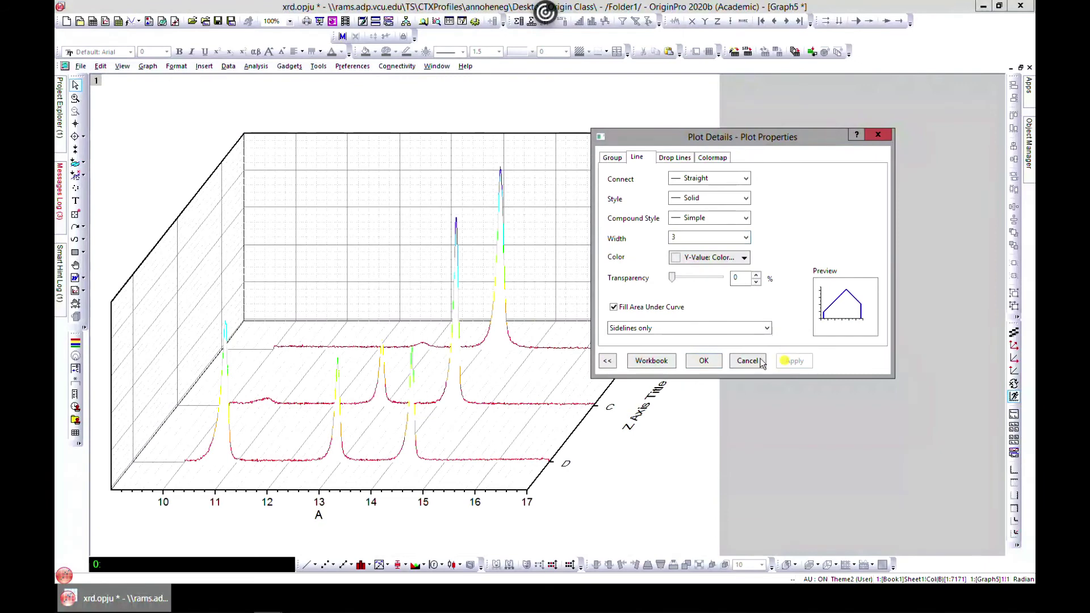
click(693, 359)
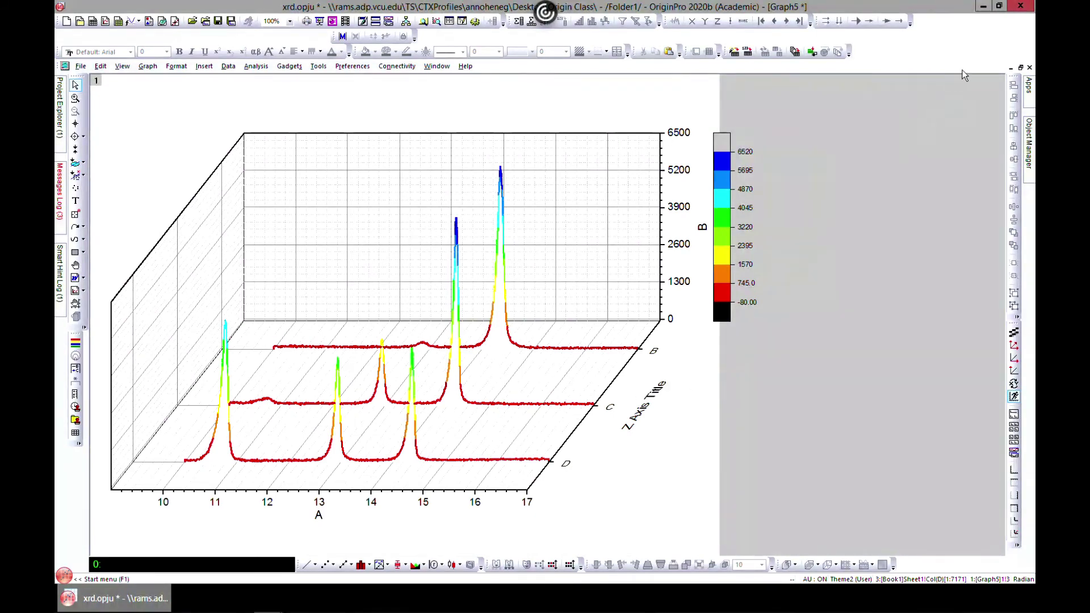
click(1020, 66)
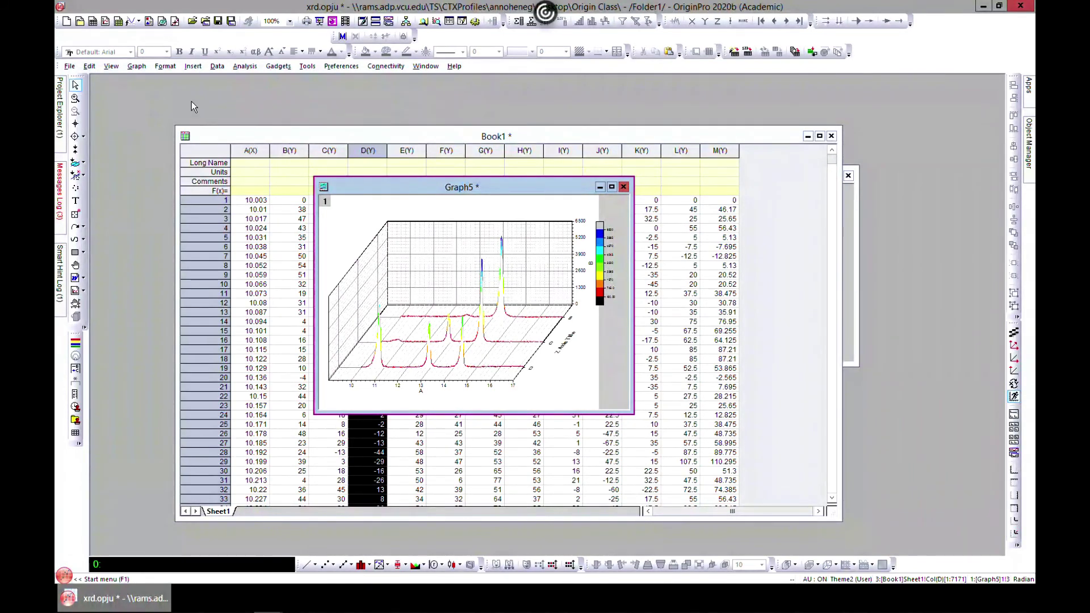
- Move Graph5 aside, bring Book1 to the front, and dismiss the plot gallery unused
drag(368, 188, 318, 175)
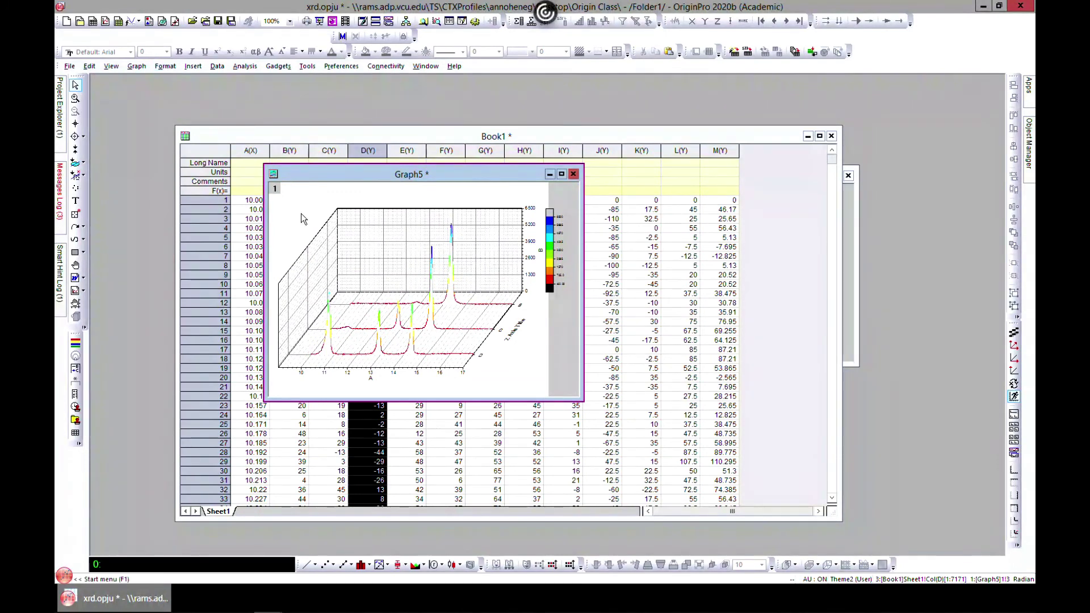
click(248, 142)
click(155, 69)
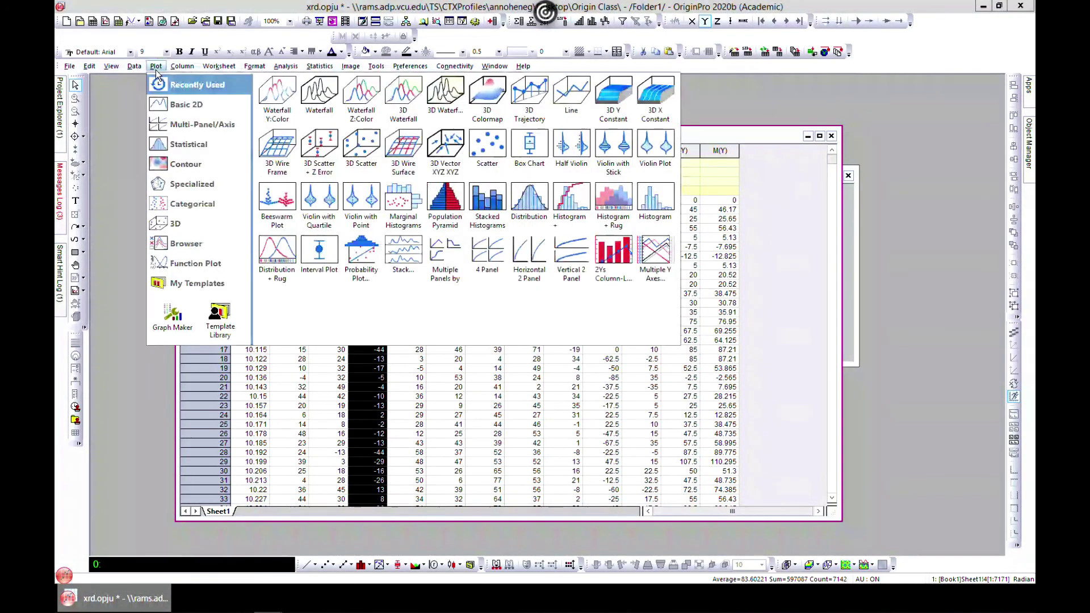
mouse_move(181, 224)
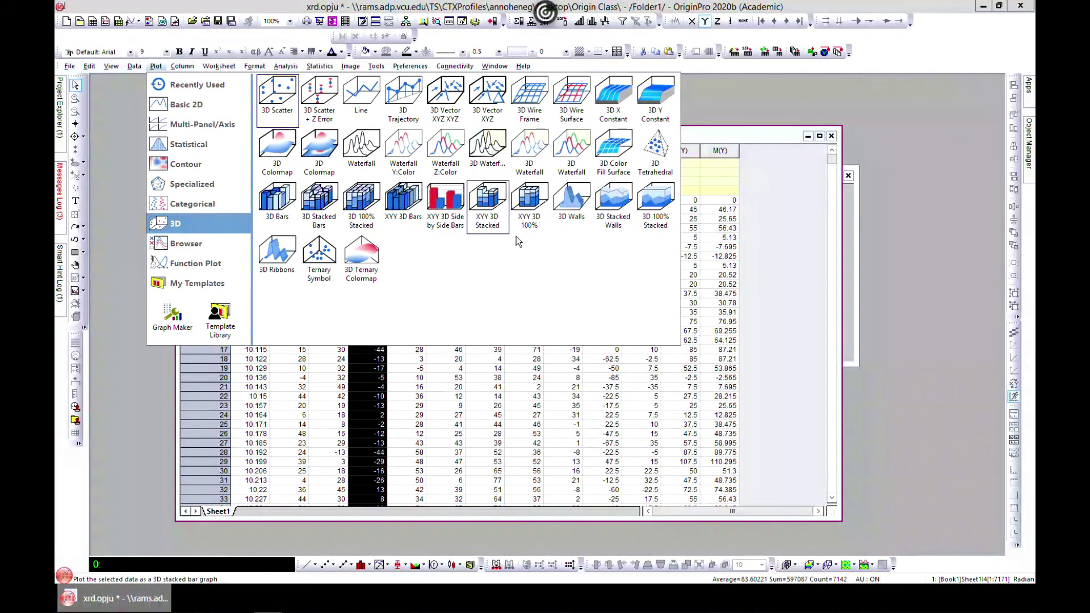
click(913, 212)
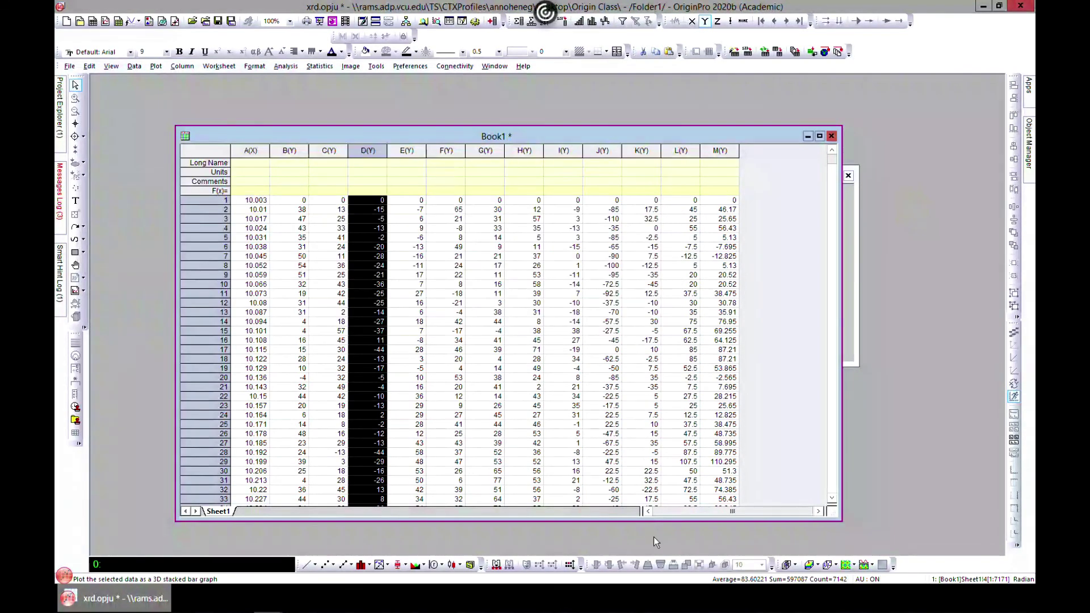